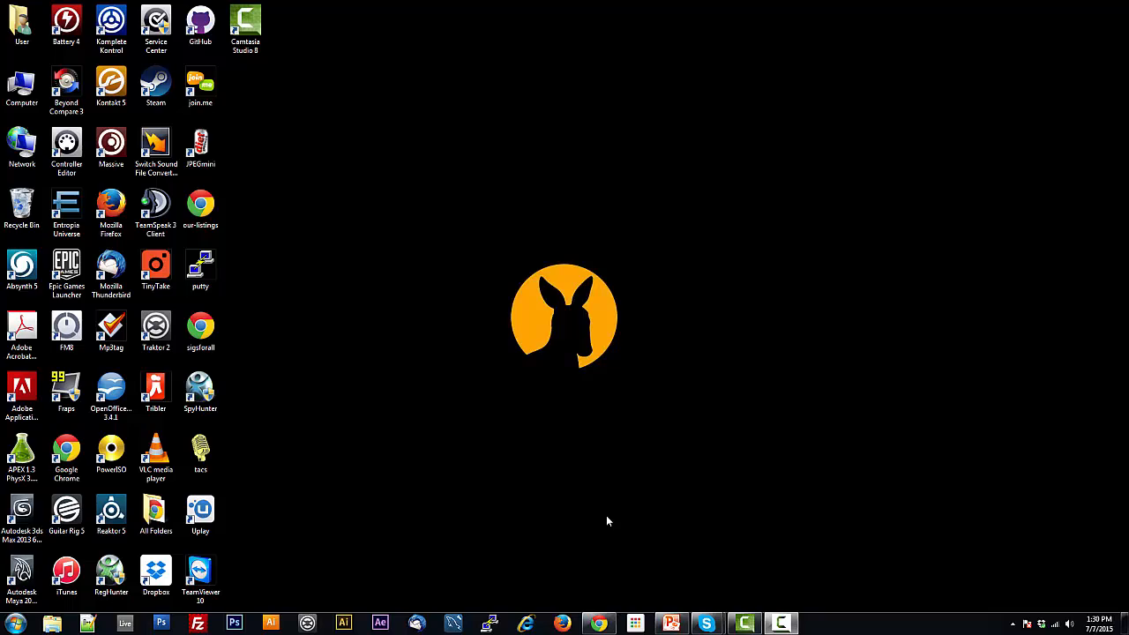
- Review the XAMPP and Notepad++ 6.7.9.2 download pages in the browser
{"action": "left_click", "coordinate": [599, 624]}
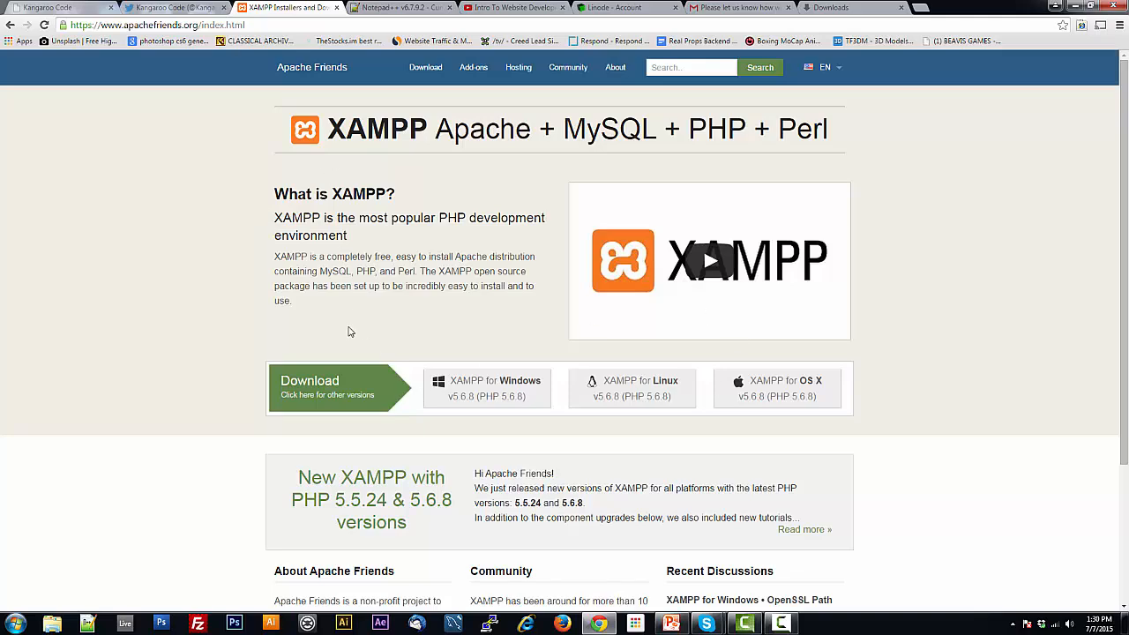
{"action": "left_click", "coordinate": [386, 9]}
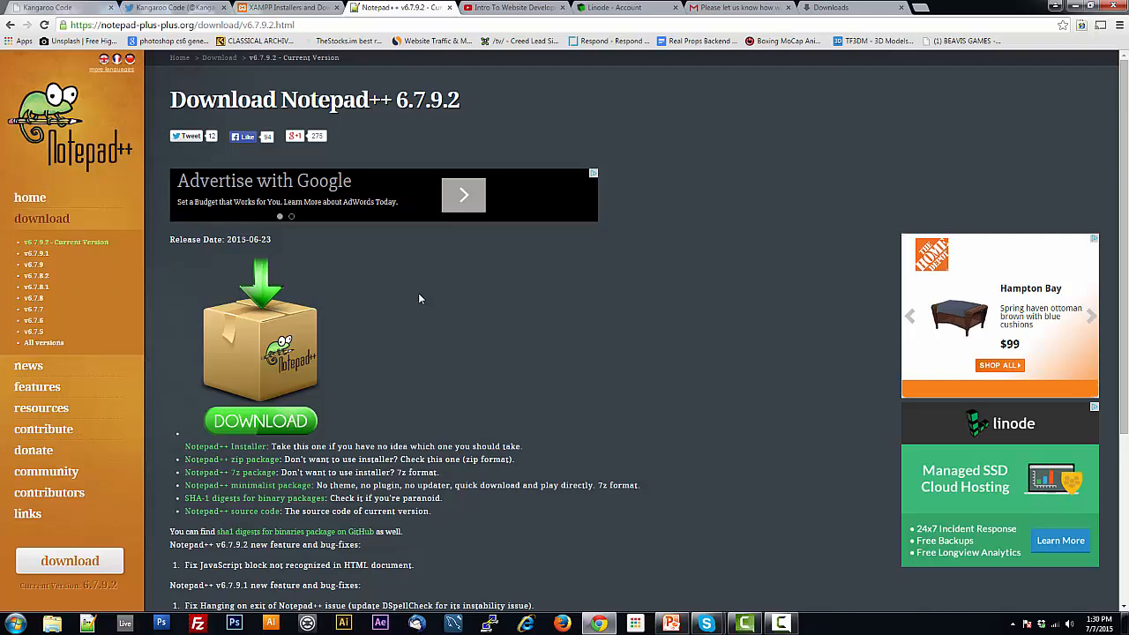
{"action": "left_click", "coordinate": [299, 6]}
- Run xampp-win32-5.6.8-0-VC11-installer.exe from the browser's downloads list and accept the default XAMPP components
{"action": "left_click", "coordinate": [1119, 24]}
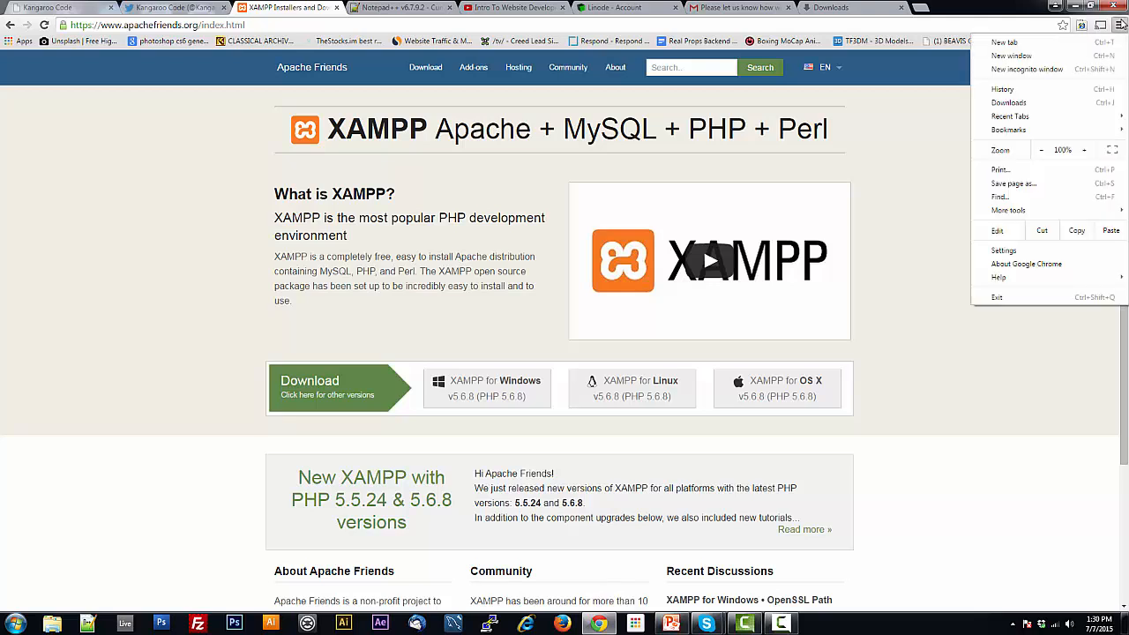
{"action": "left_click", "coordinate": [1022, 112]}
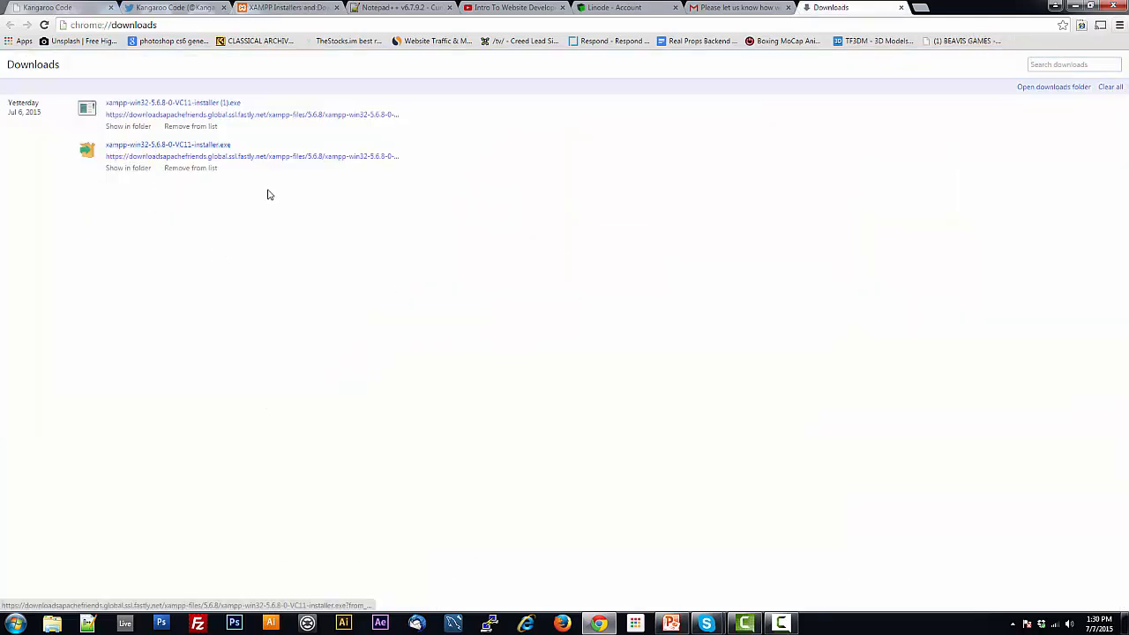
{"action": "left_click", "coordinate": [167, 144]}
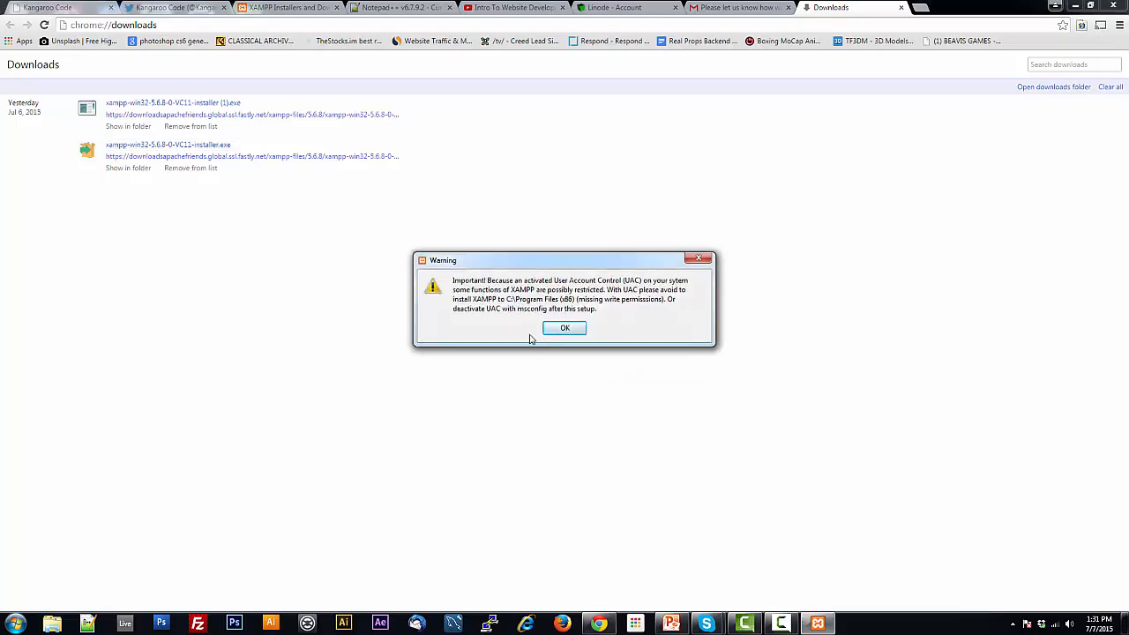
{"action": "left_click", "coordinate": [565, 328]}
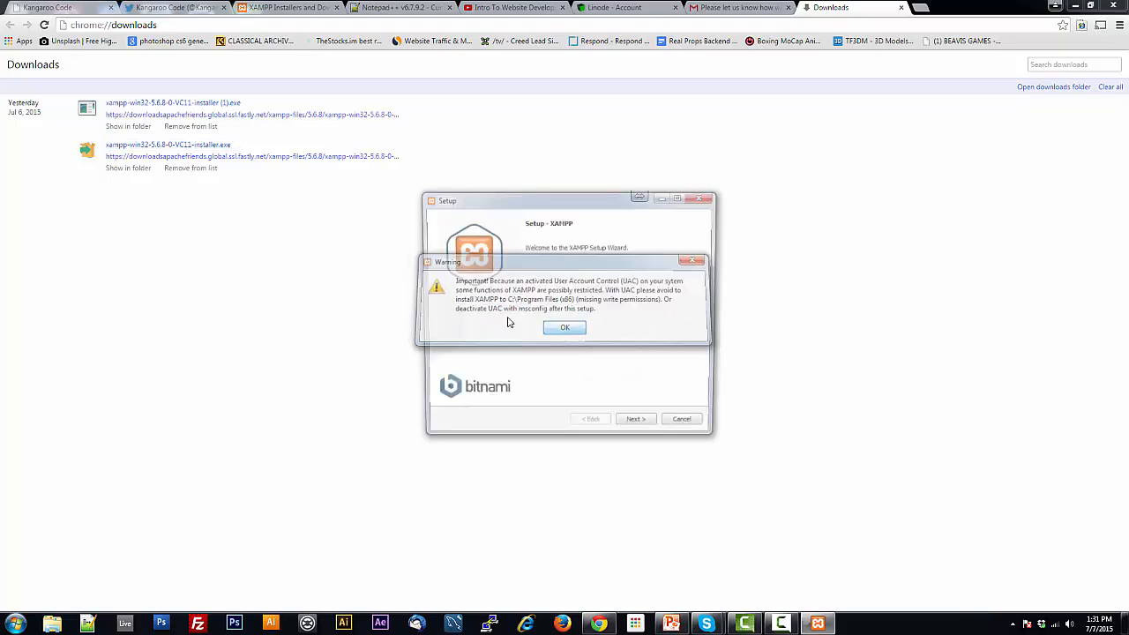
{"action": "left_click", "coordinate": [639, 426]}
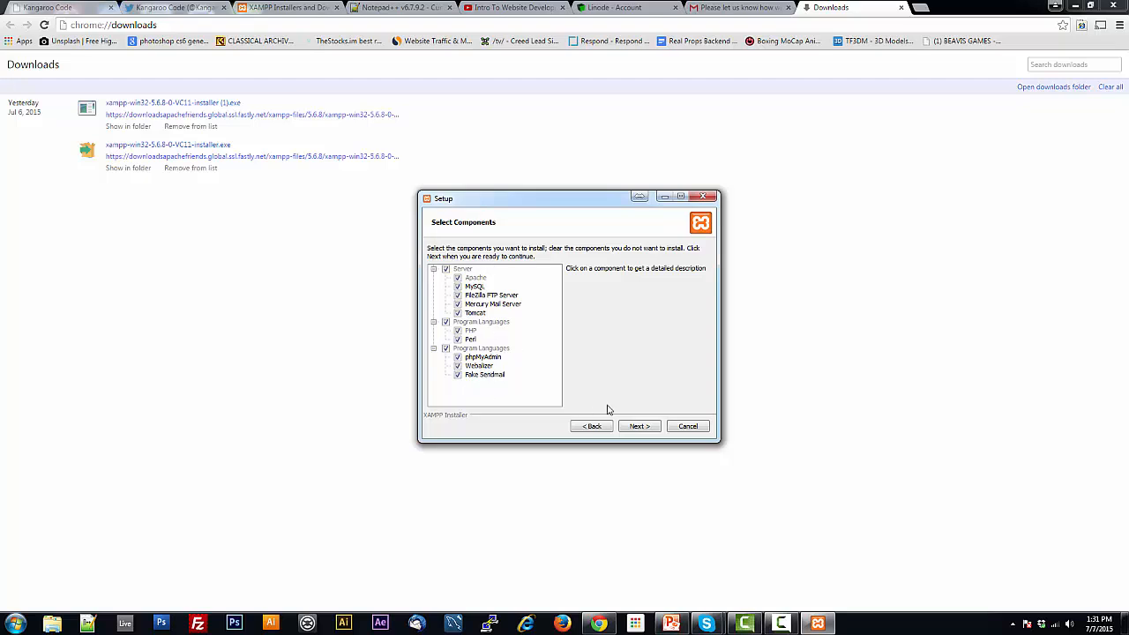
{"action": "left_click", "coordinate": [639, 427]}
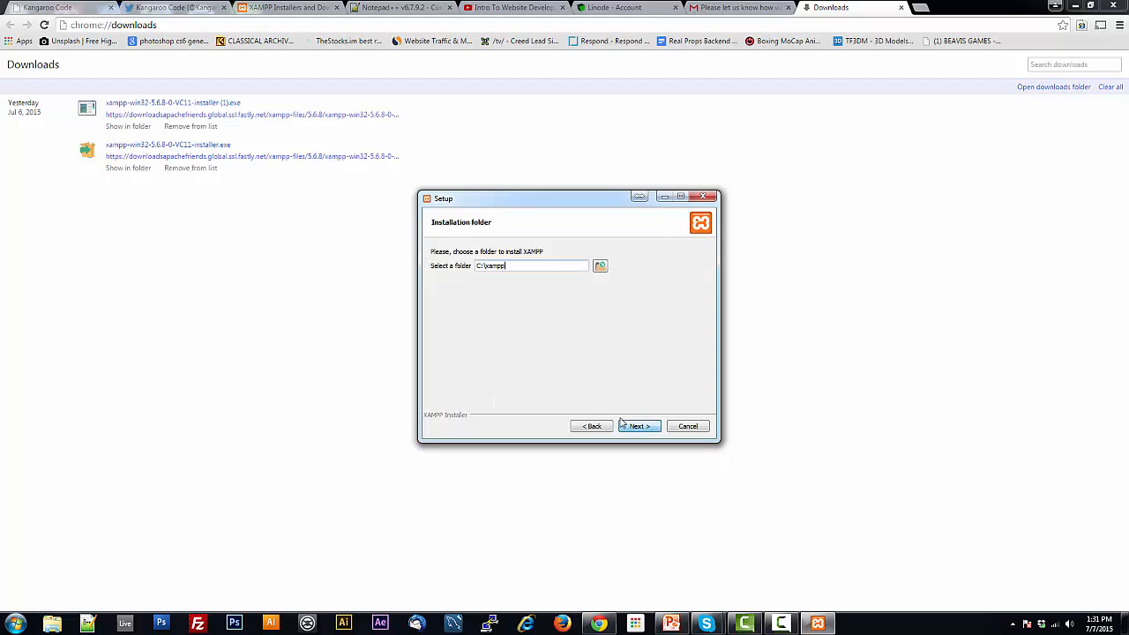
- Set the XAMPP installation folder to D:\myserver and continue the setup
{"action": "left_click", "coordinate": [485, 267]}
{"action": "key", "text": "BackSpace"}
{"action": "key", "text": "BackSpace"}
{"action": "type", "text": "D:"}
{"action": "key", "text": "BackSpace"}
{"action": "key", "text": "BackSpace"}
{"action": "key", "text": "BackSpace"}
{"action": "key", "text": "BackSpace"}
{"action": "key", "text": "BackSpace"}
{"action": "type", "text": "myserv"}
{"action": "left_click", "coordinate": [627, 426]}
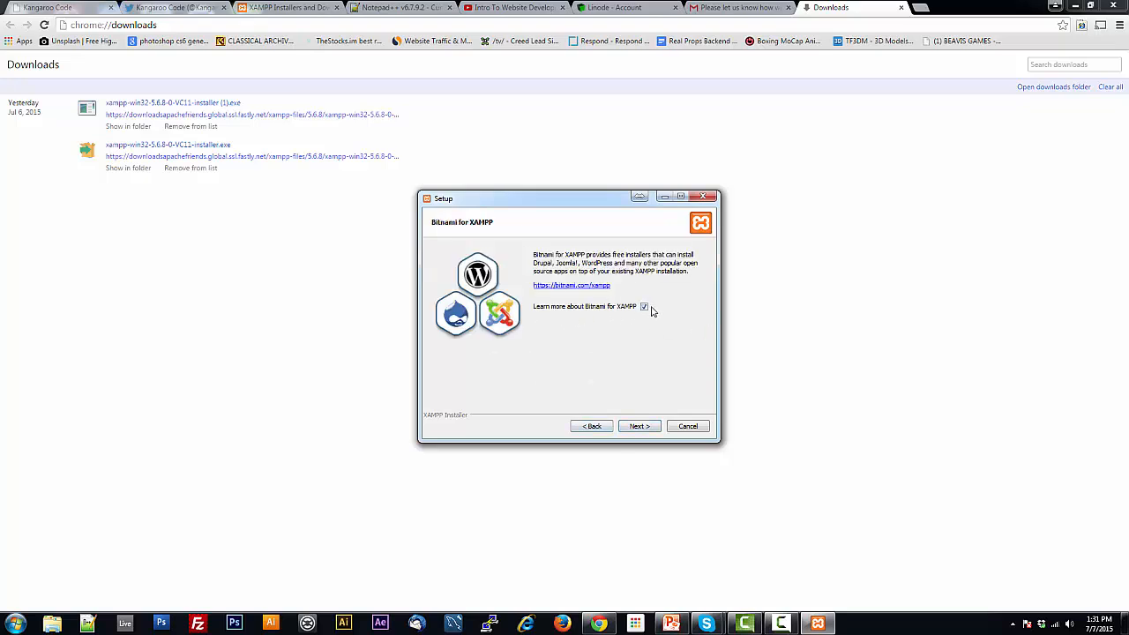
- Install XAMPP and finish the setup wizard with the option to start the Control Panel enabled
{"action": "left_click", "coordinate": [640, 427]}
{"action": "left_click", "coordinate": [641, 426]}
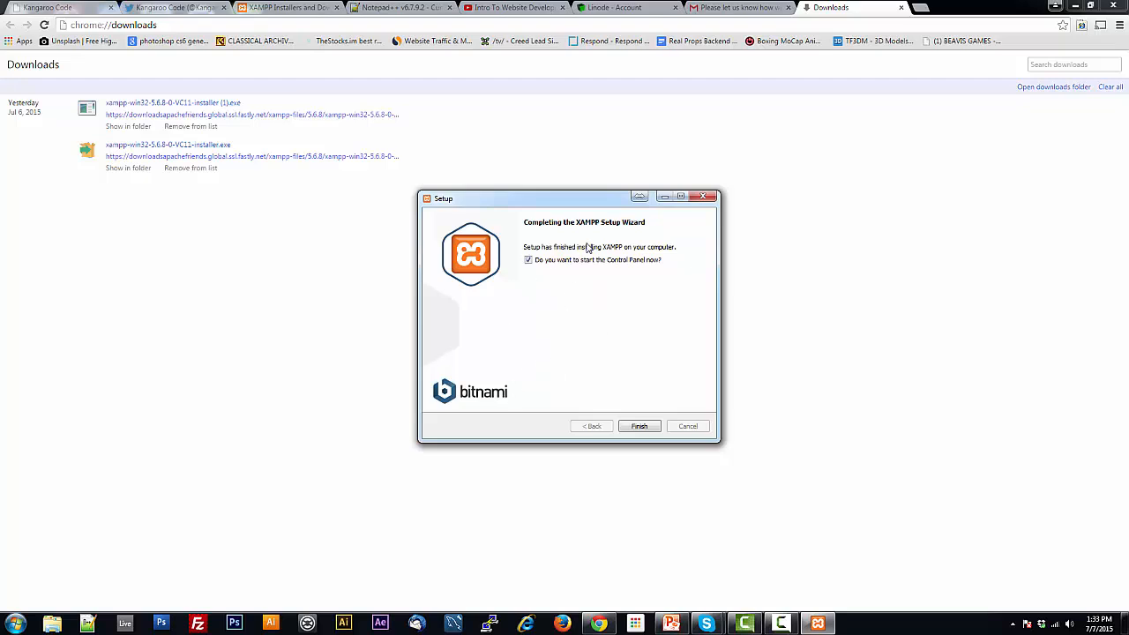
{"action": "left_click", "coordinate": [638, 427]}
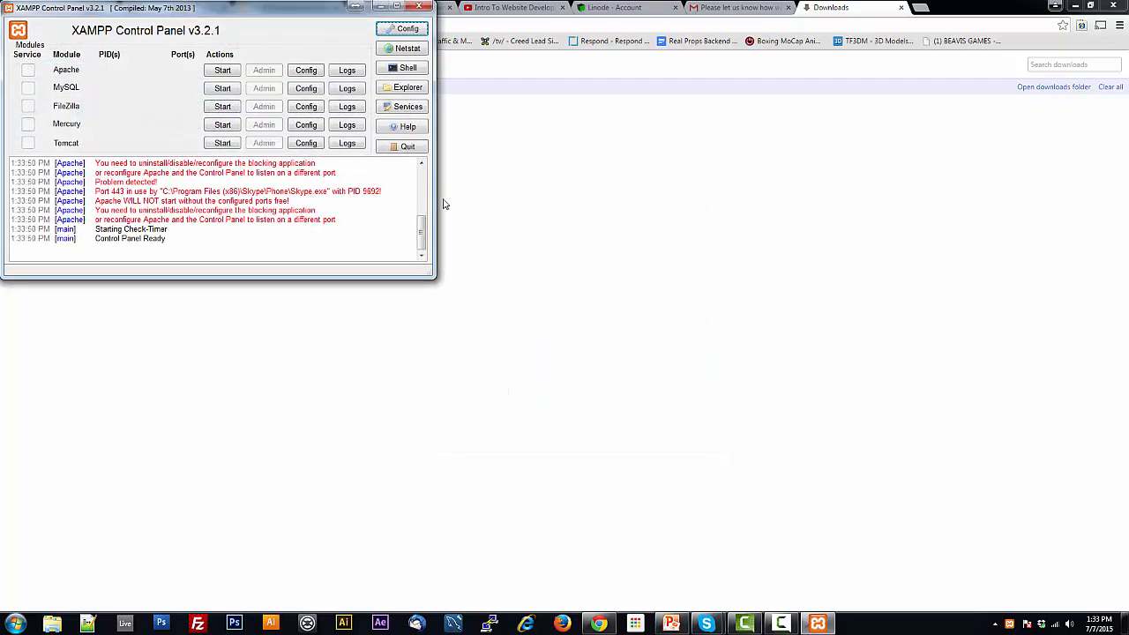
- Examine the Apache port conflict messages in the XAMPP Control Panel log
{"action": "left_click_drag", "start_coordinate": [269, 13], "coordinate": [538, 91]}
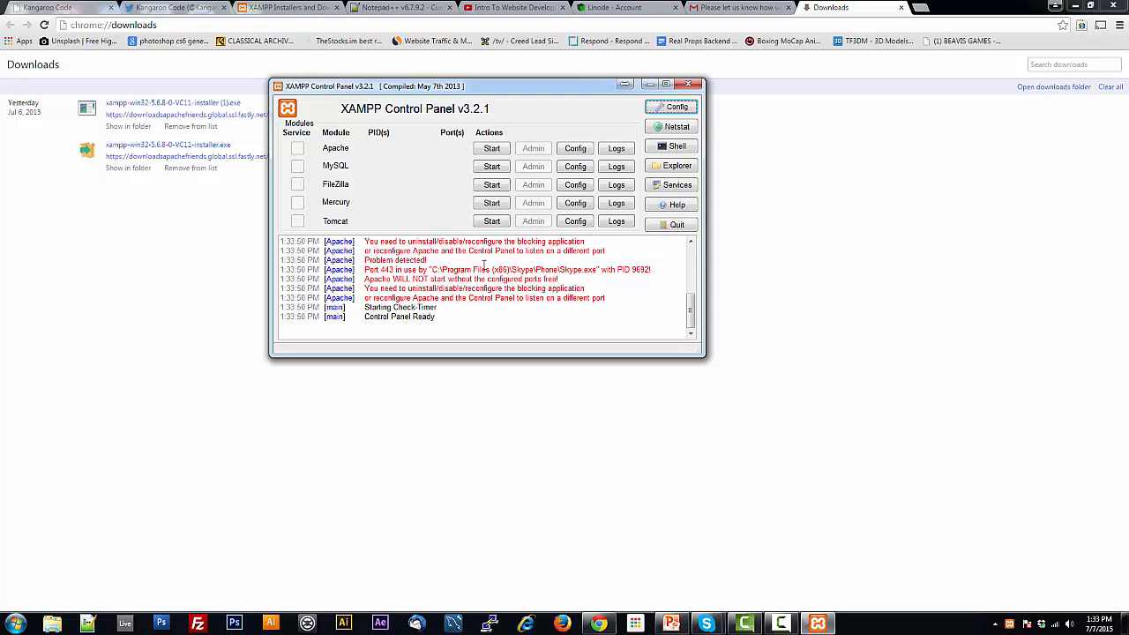
{"action": "left_click_drag", "start_coordinate": [366, 242], "coordinate": [606, 300]}
{"action": "left_click", "coordinate": [605, 298]}
- Disable Skype's use of ports 80 and 443 for additional incoming connections and save the connection options
{"action": "left_click_drag", "start_coordinate": [1127, 159], "coordinate": [504, 152]}
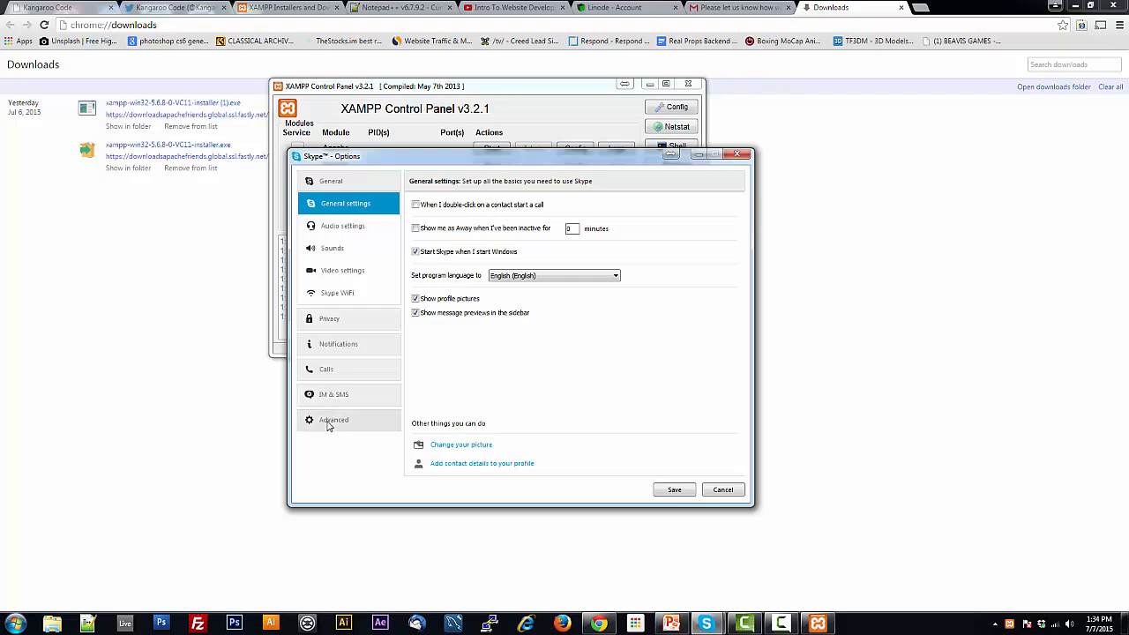
{"action": "left_click", "coordinate": [330, 420]}
{"action": "left_click", "coordinate": [339, 377]}
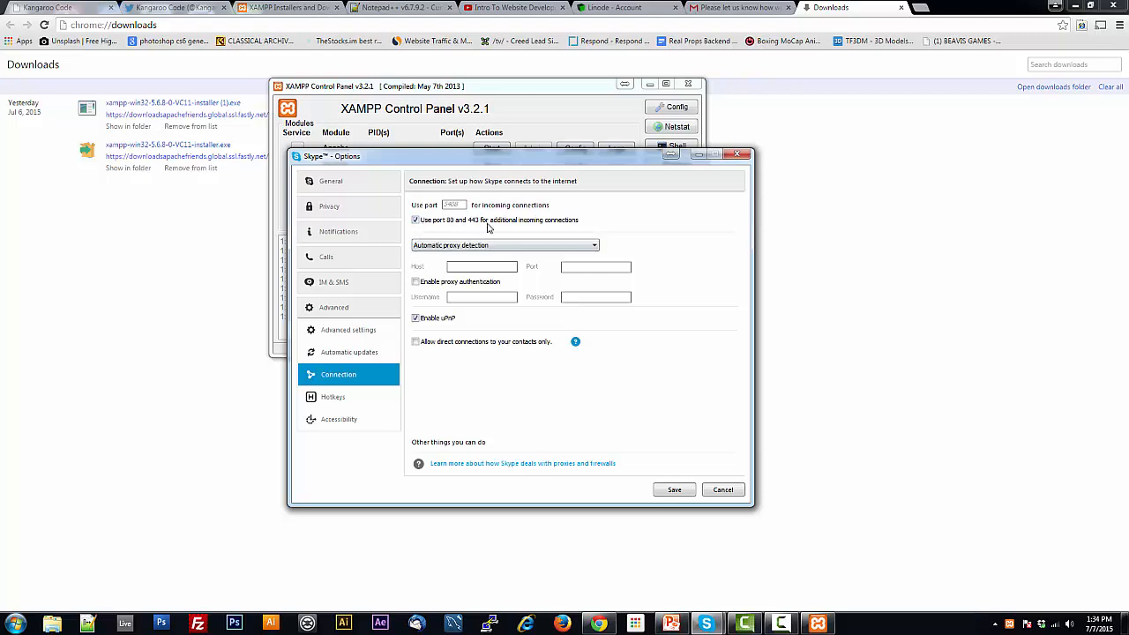
{"action": "left_click", "coordinate": [415, 220]}
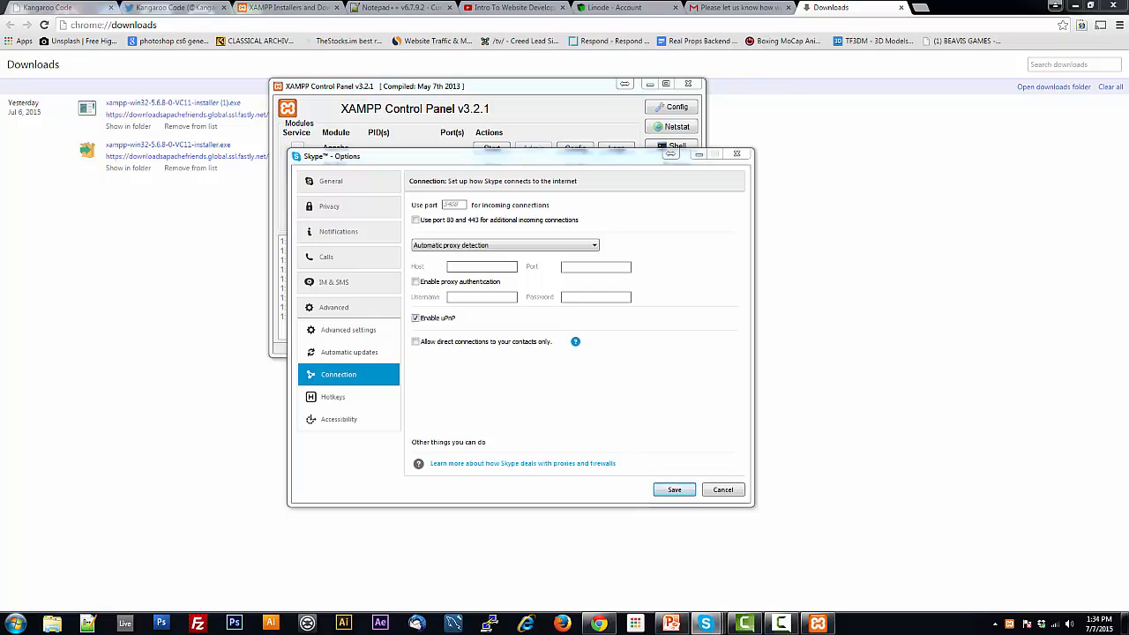
{"action": "left_click_drag", "start_coordinate": [1128, 309], "coordinate": [467, 291]}
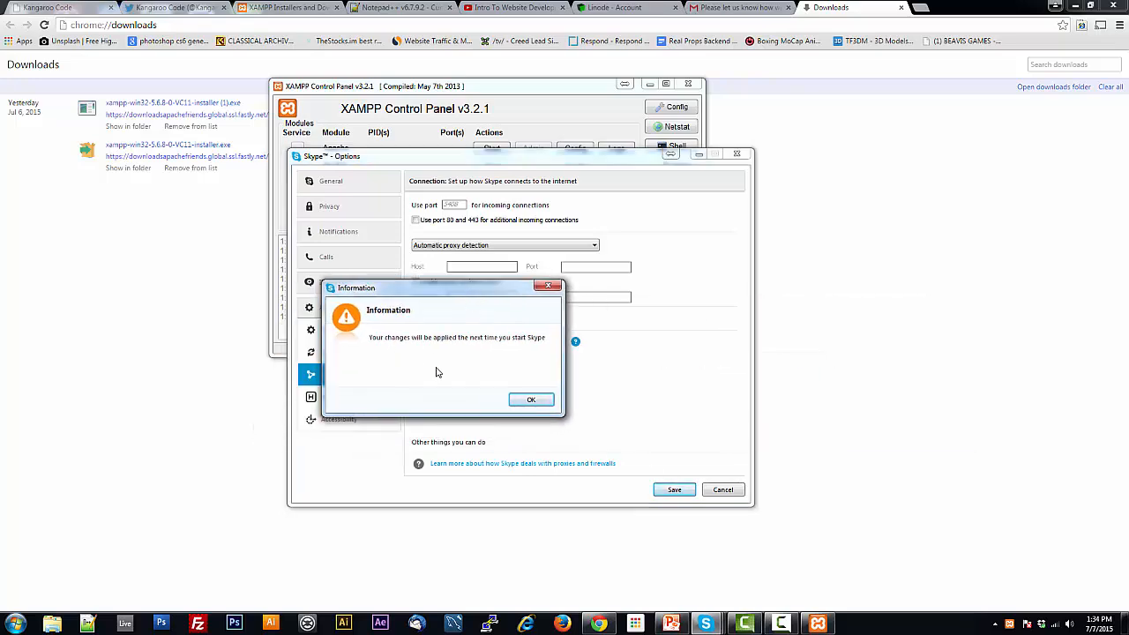
{"action": "left_click", "coordinate": [529, 398]}
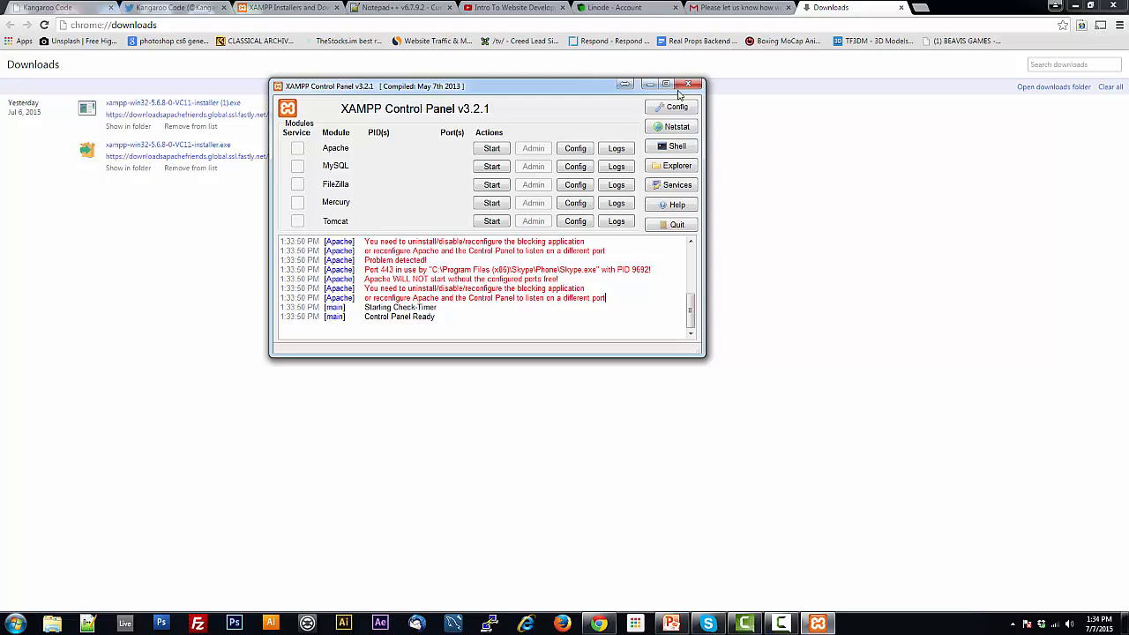
- Quit Skype and launch it again to apply the new connection settings
{"action": "right_click", "coordinate": [707, 624]}
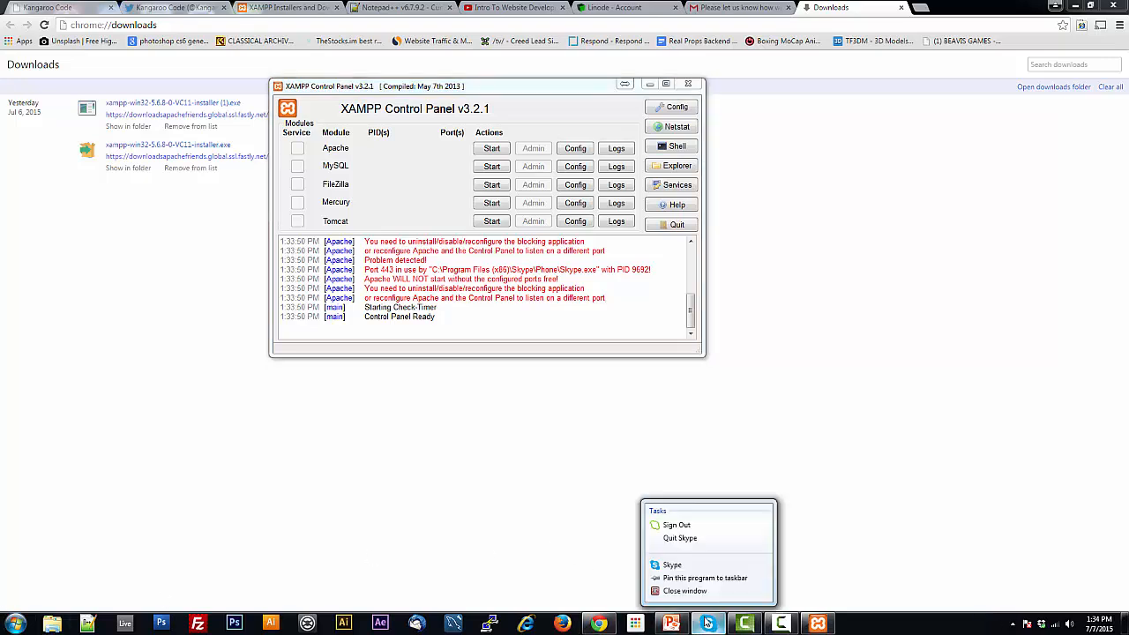
{"action": "left_click", "coordinate": [690, 537]}
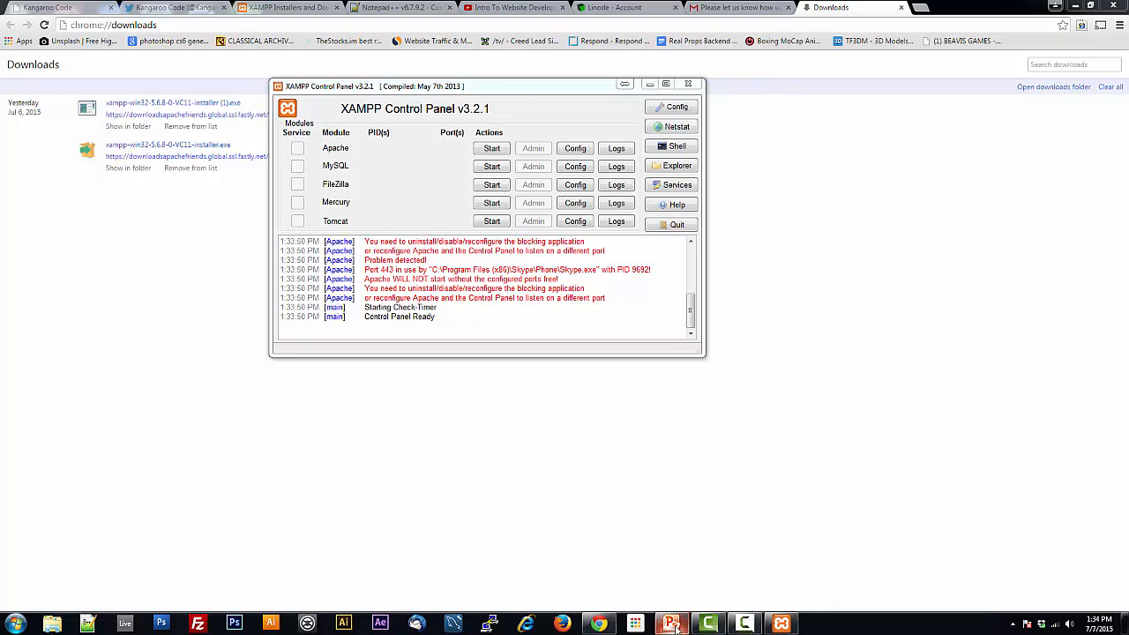
{"action": "left_click", "coordinate": [15, 624]}
{"action": "type", "text": "skype"}
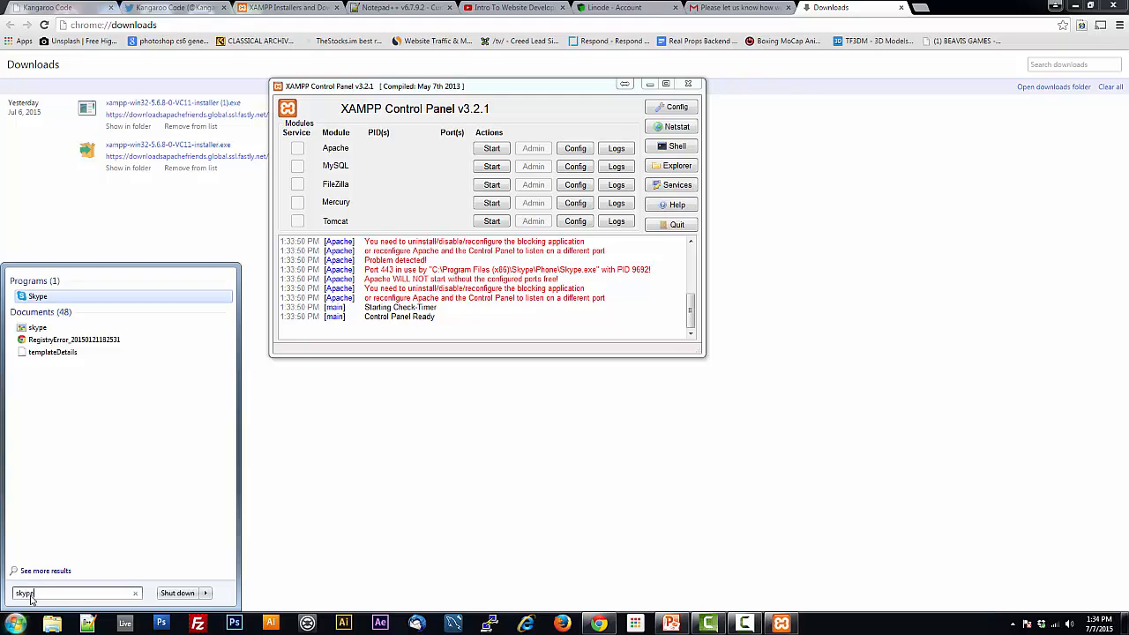
{"action": "left_click", "coordinate": [51, 303]}
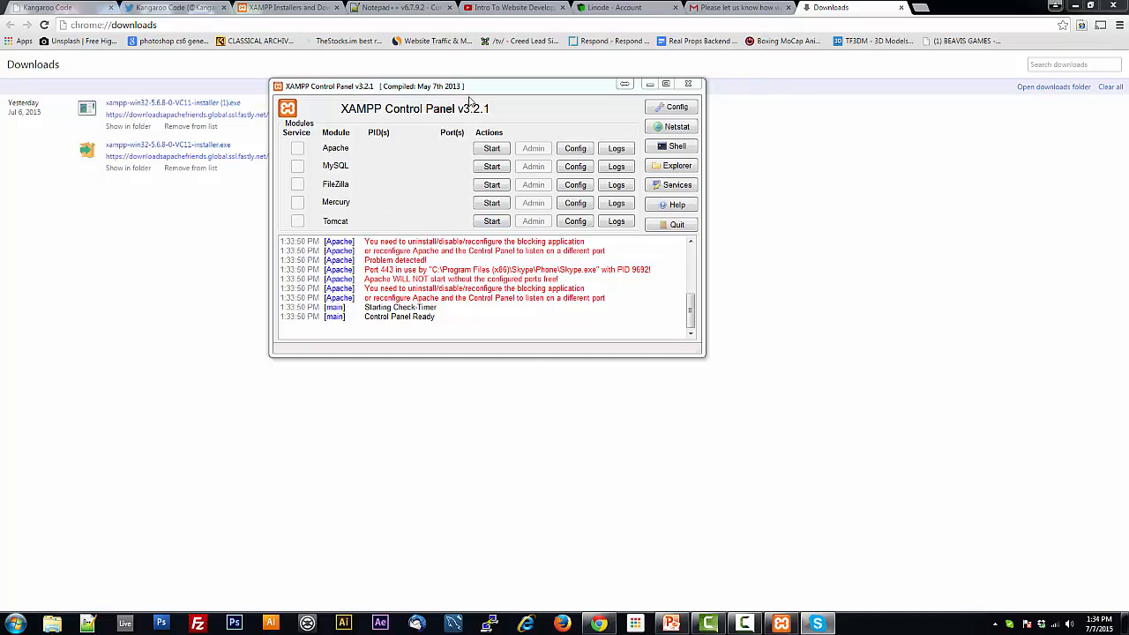
- Start the Apache module in the XAMPP Control Panel as a test and stop it again
{"action": "left_click_drag", "start_coordinate": [471, 103], "coordinate": [507, 138]}
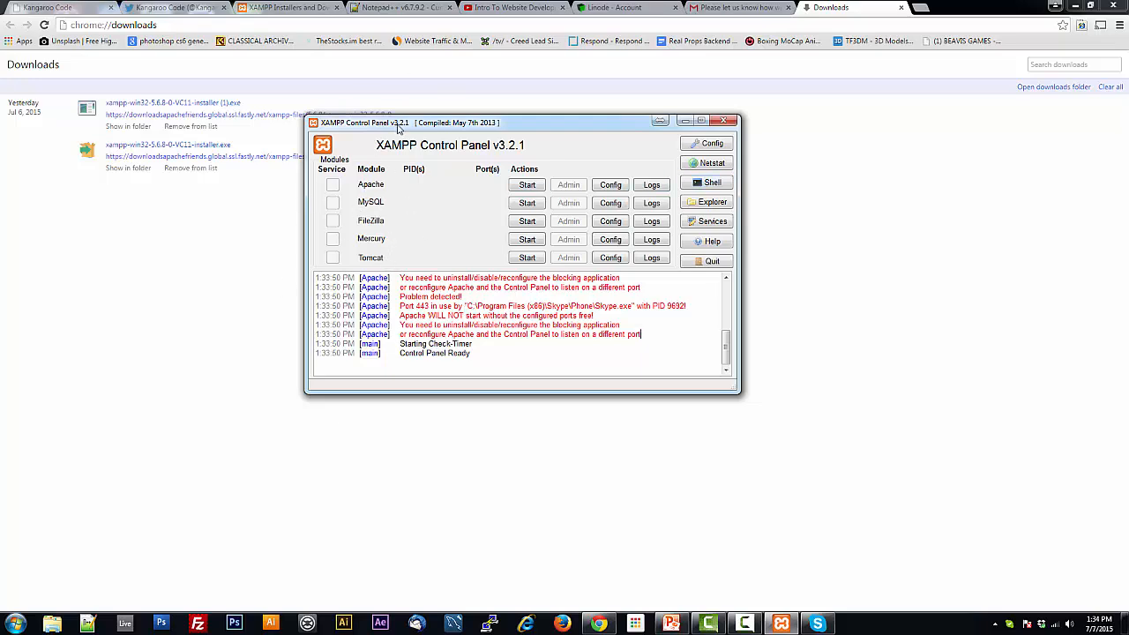
{"action": "left_click_drag", "start_coordinate": [396, 121], "coordinate": [381, 116]}
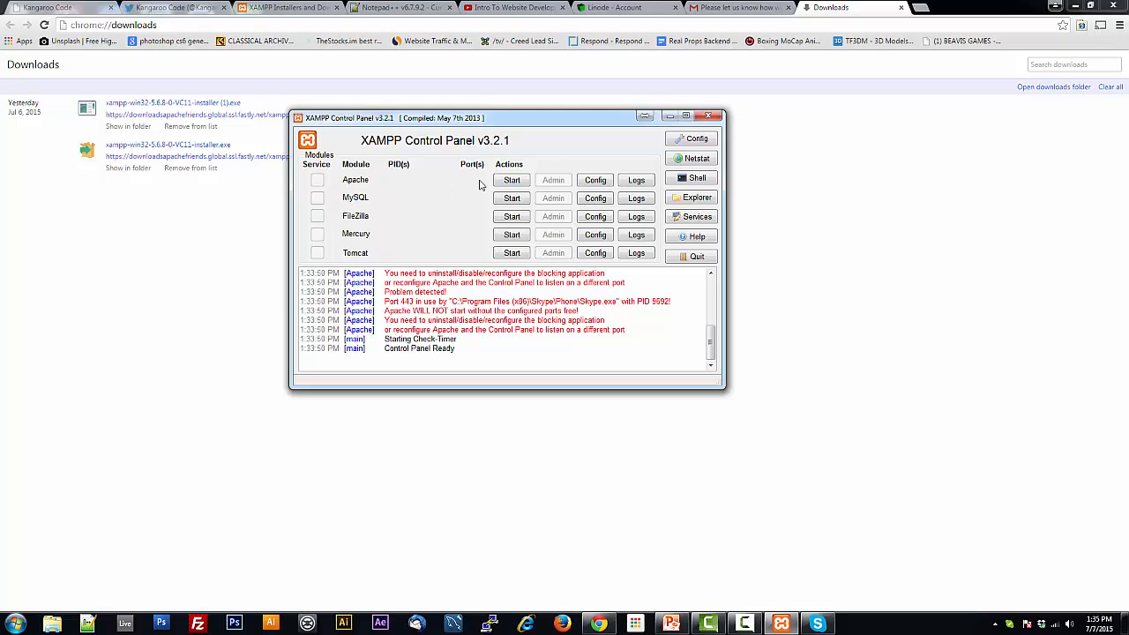
{"action": "left_click", "coordinate": [510, 181]}
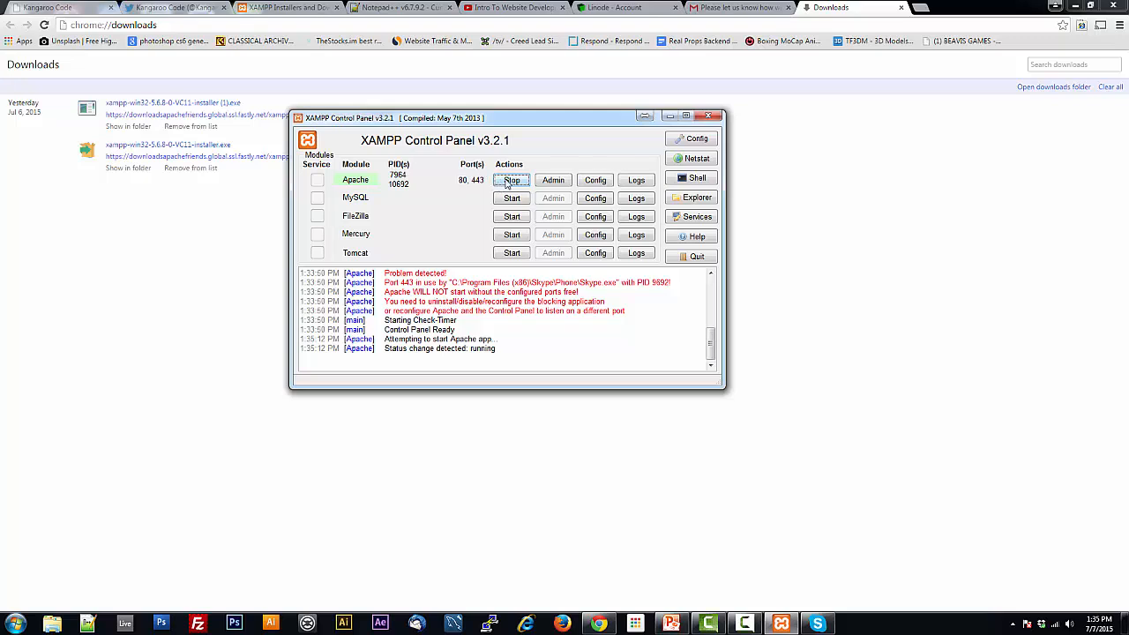
{"action": "left_click", "coordinate": [513, 182]}
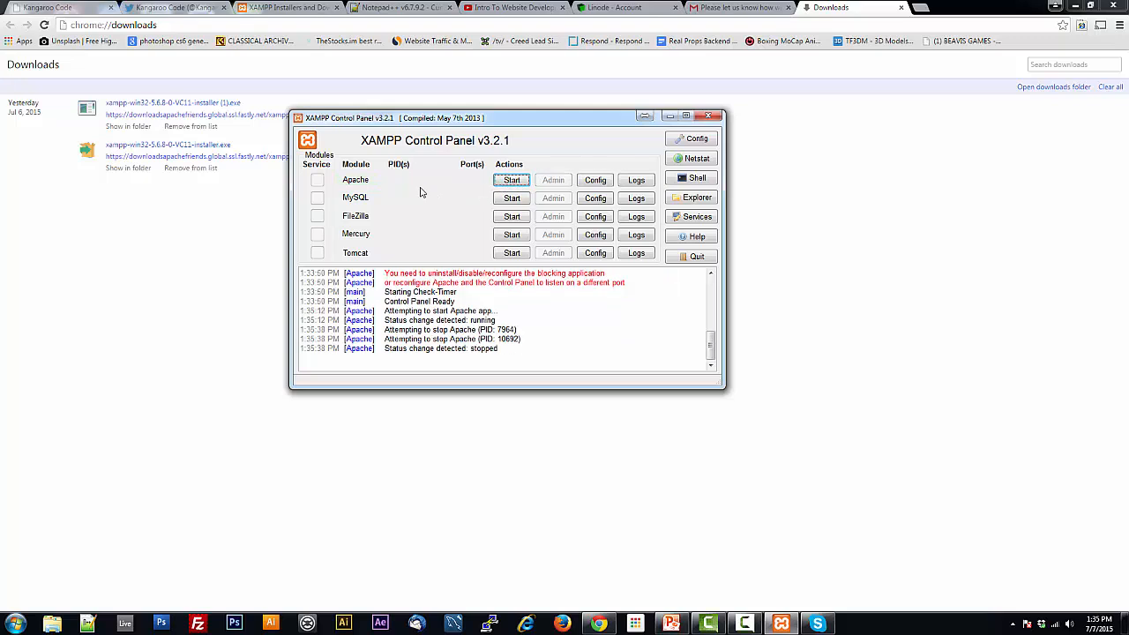
- Open Apache's httpd.conf from the XAMPP Control Panel and change the active Listen port to 8080
{"action": "left_click", "coordinate": [594, 181]}
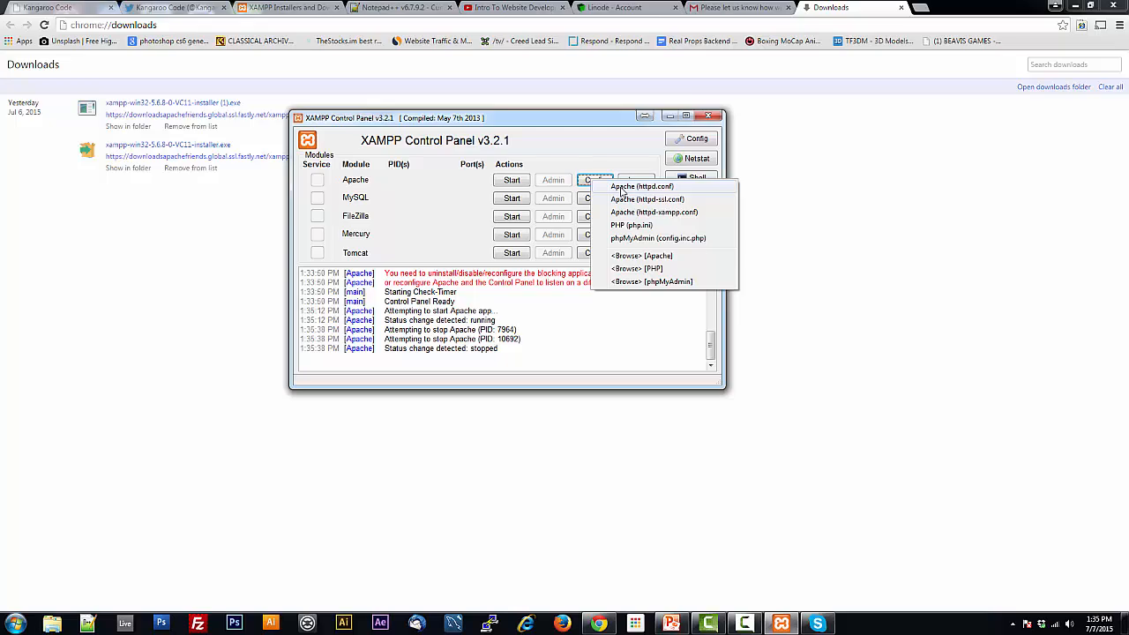
{"action": "left_click", "coordinate": [622, 187]}
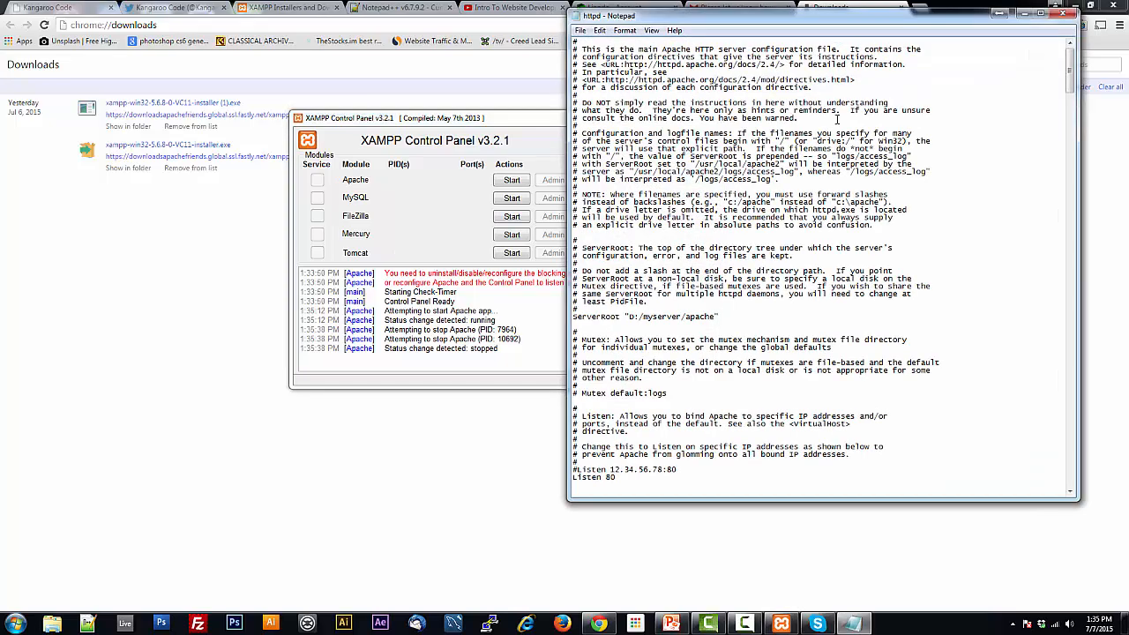
{"action": "left_click_drag", "start_coordinate": [857, 13], "coordinate": [513, 88]}
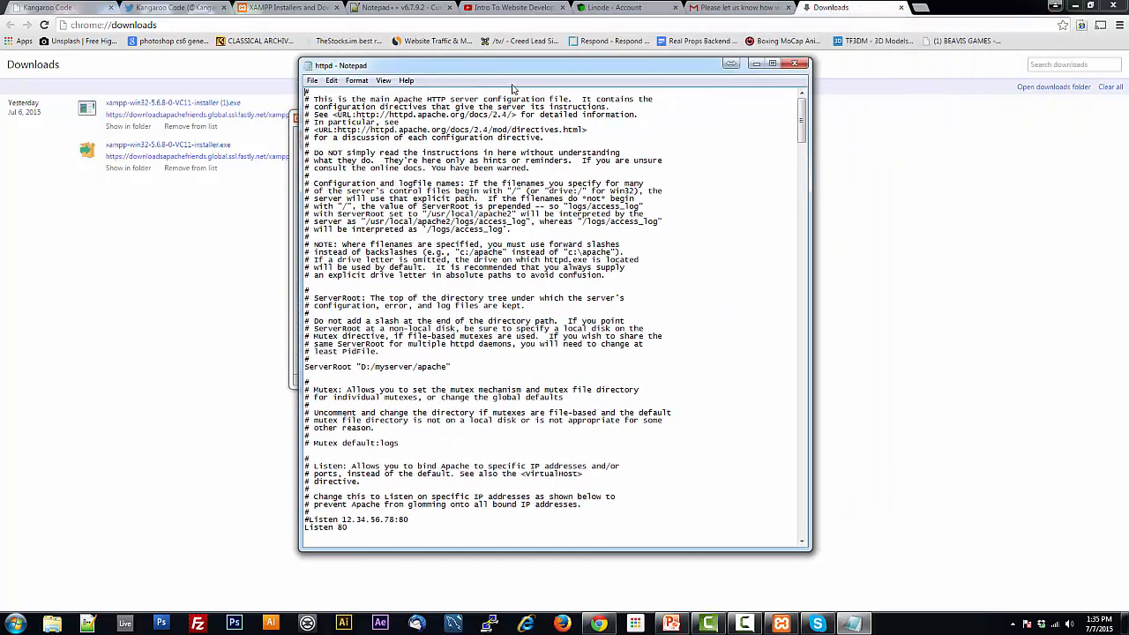
{"action": "scroll", "coordinate": [358, 288], "scroll_direction": "down", "scroll_amount": 8}
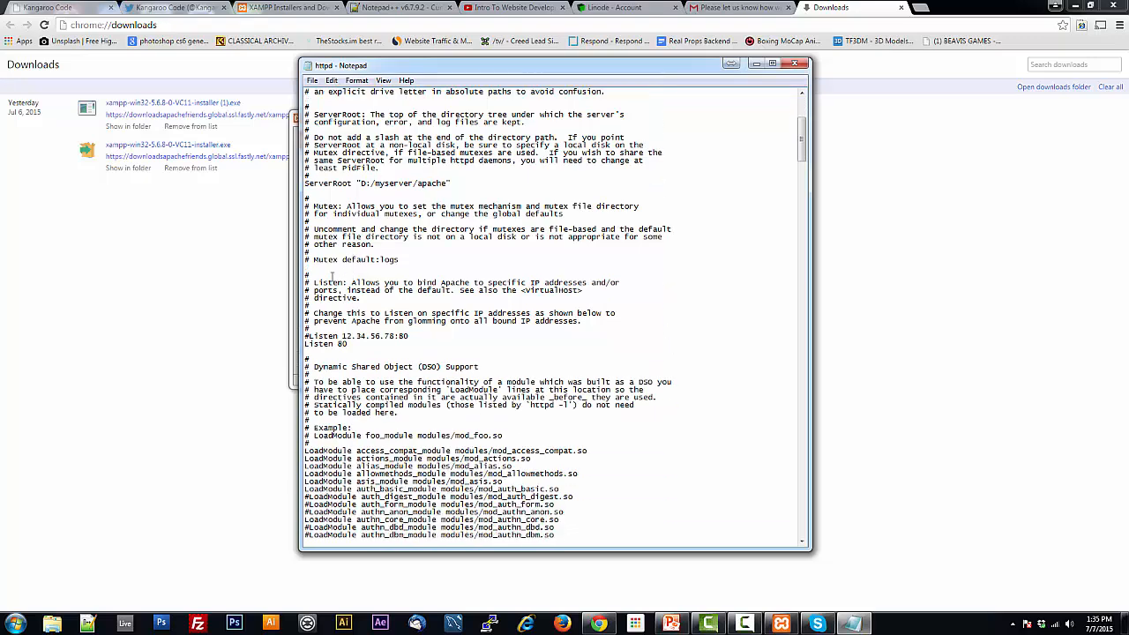
{"action": "left_click_drag", "start_coordinate": [306, 343], "coordinate": [348, 344]}
{"action": "left_click", "coordinate": [359, 339]}
- Set the ServerName directive in httpd.conf to localhost:8080
{"action": "scroll", "coordinate": [400, 357], "scroll_direction": "down", "scroll_amount": 13}
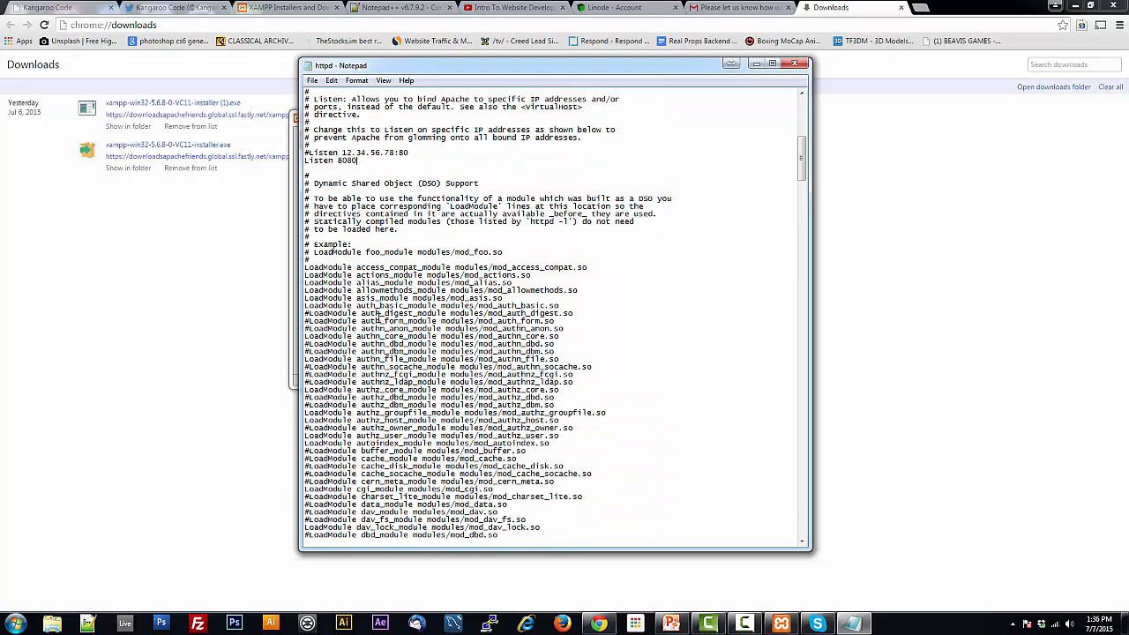
{"action": "scroll", "coordinate": [380, 317], "scroll_direction": "down", "scroll_amount": 20}
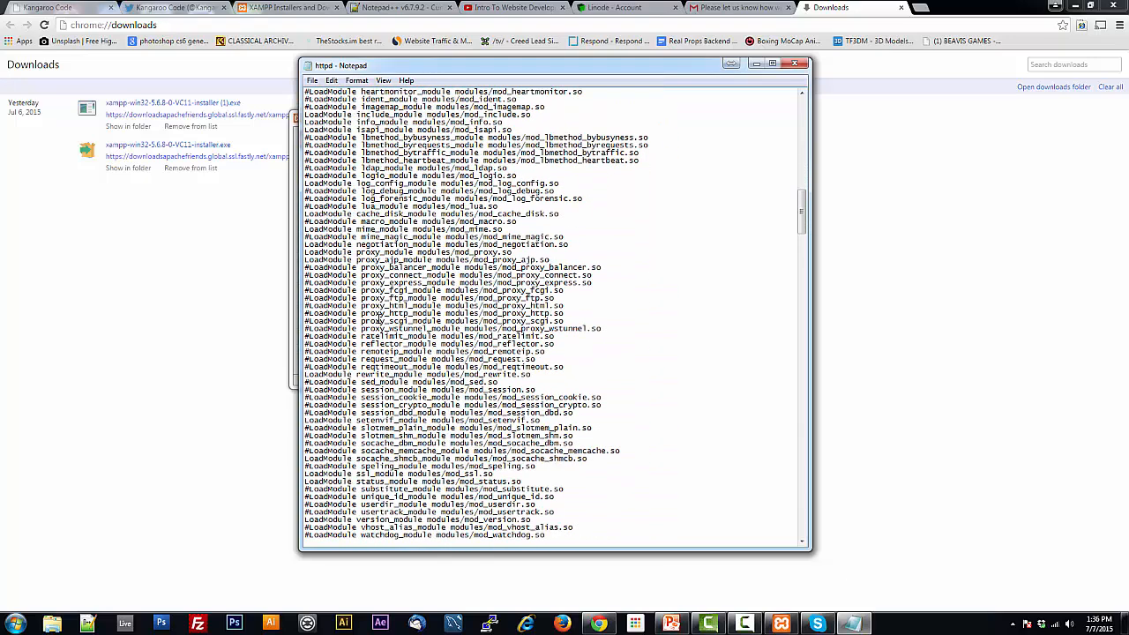
{"action": "scroll", "coordinate": [379, 319], "scroll_direction": "down", "scroll_amount": 15}
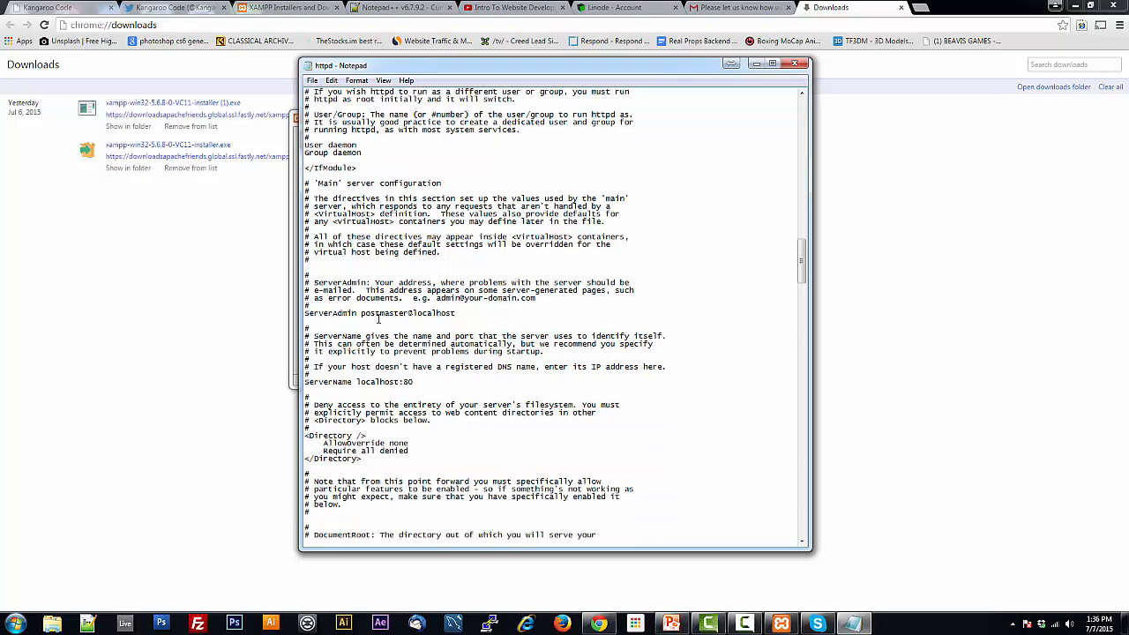
{"action": "scroll", "coordinate": [379, 319], "scroll_direction": "down", "scroll_amount": 3}
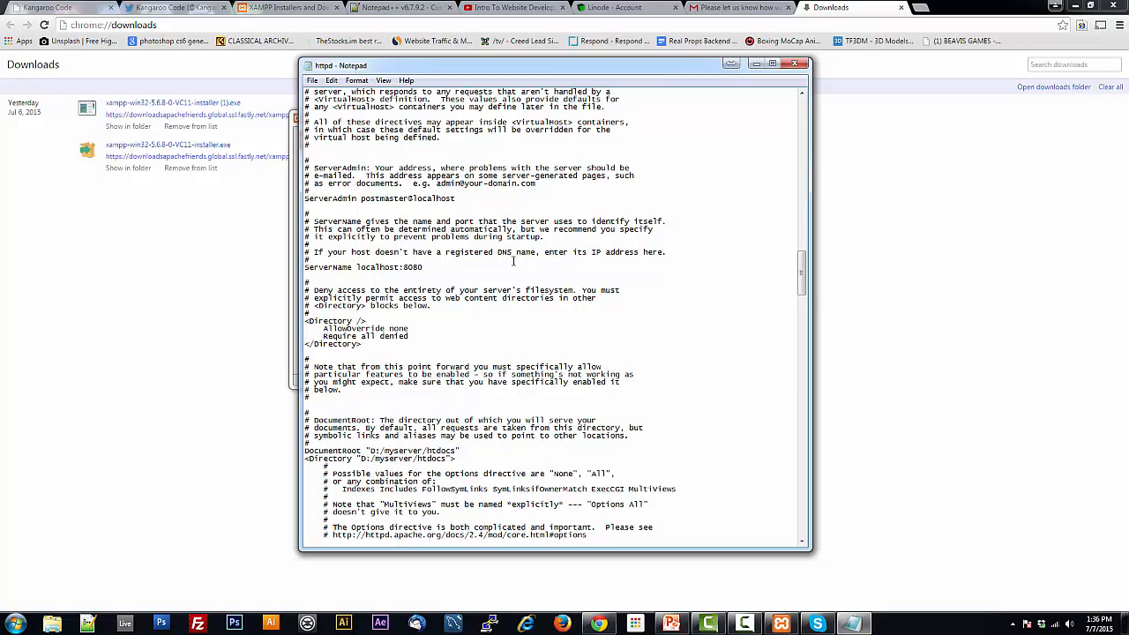
- Create a folder named KangoProjects on Local Disk (D:) and open it
{"action": "scroll", "coordinate": [400, 342], "scroll_direction": "down", "scroll_amount": 4}
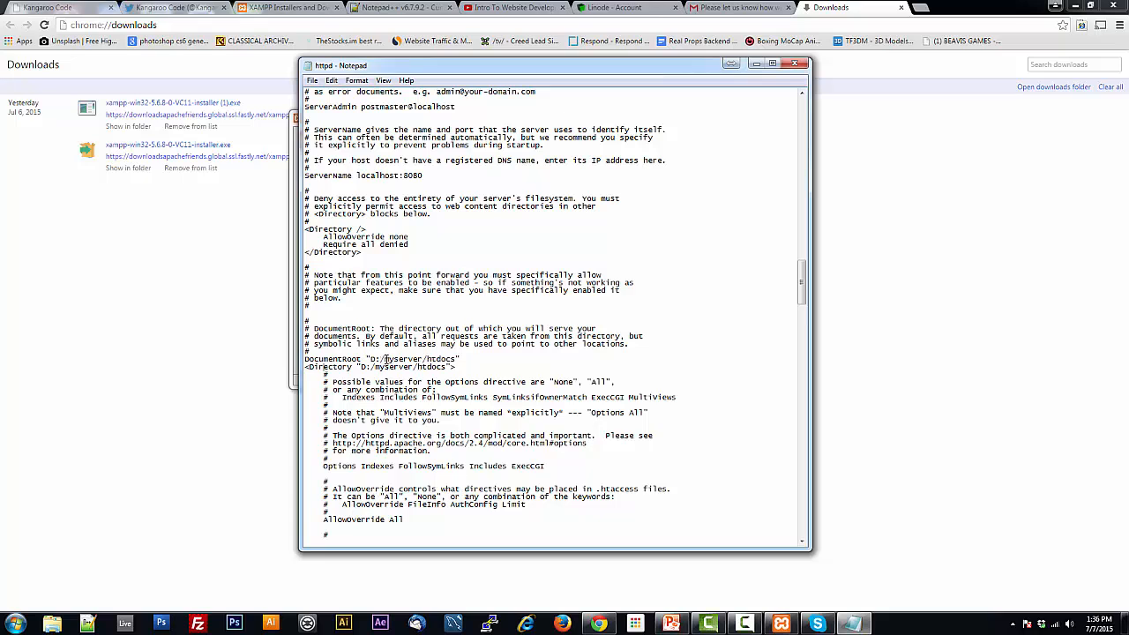
{"action": "left_click", "coordinate": [50, 624]}
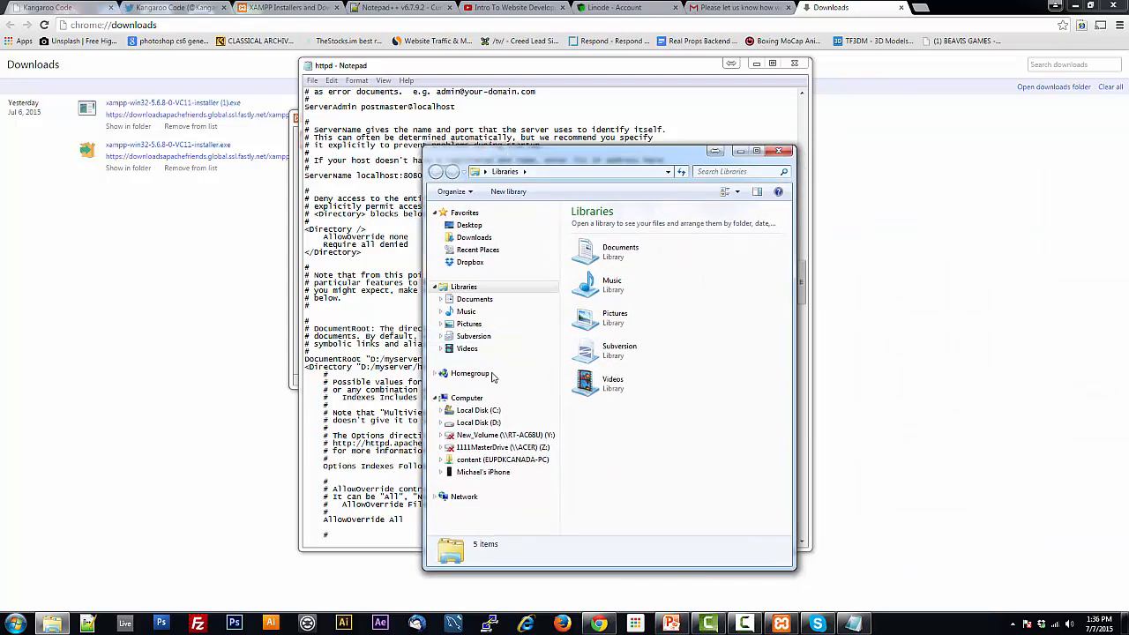
{"action": "left_click", "coordinate": [478, 423]}
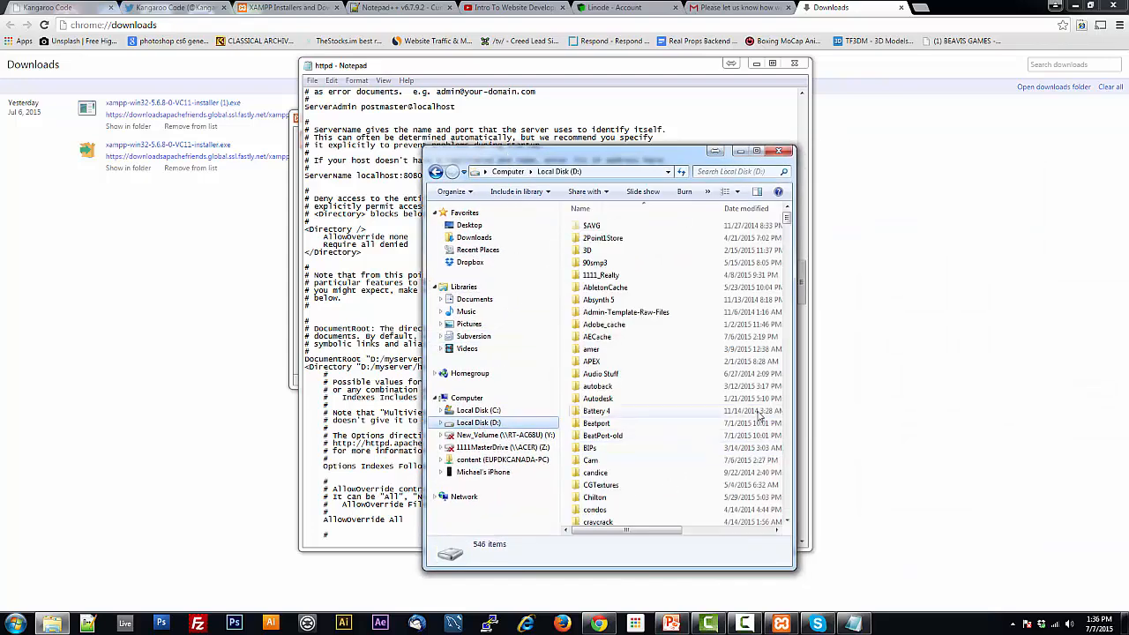
{"action": "right_click", "coordinate": [724, 459]}
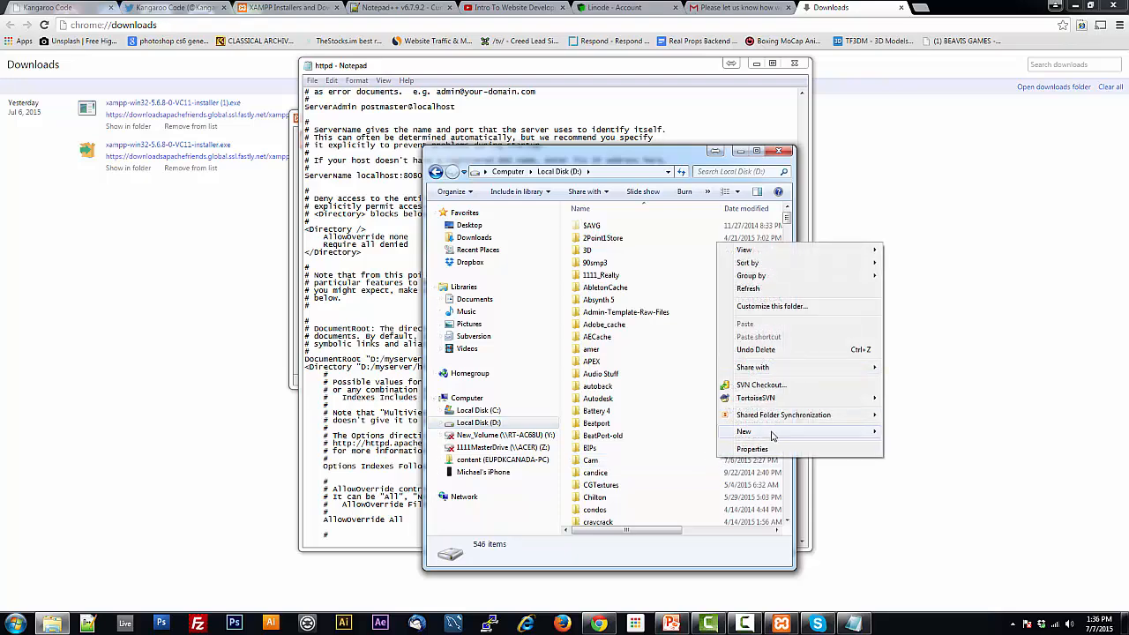
{"action": "mouse_move", "coordinate": [791, 430]}
{"action": "left_click", "coordinate": [923, 212]}
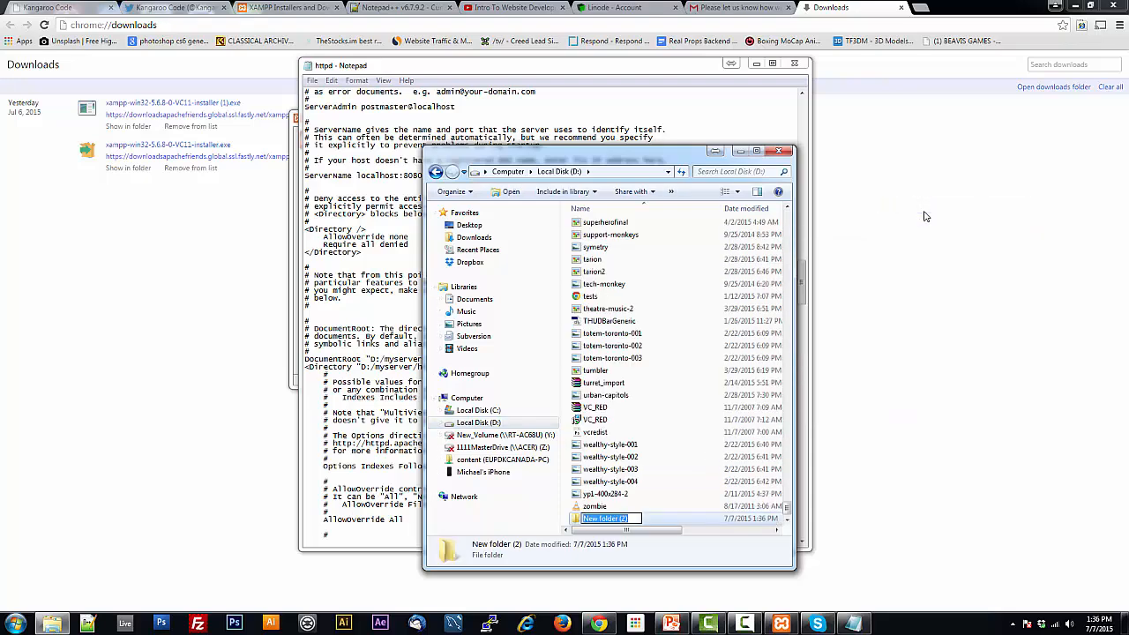
{"action": "type", "text": "Kong"}
{"action": "key", "text": "BackSpace"}
{"action": "key", "text": "BackSpace"}
{"action": "key", "text": "BackSpace"}
{"action": "key", "text": "BackSpace"}
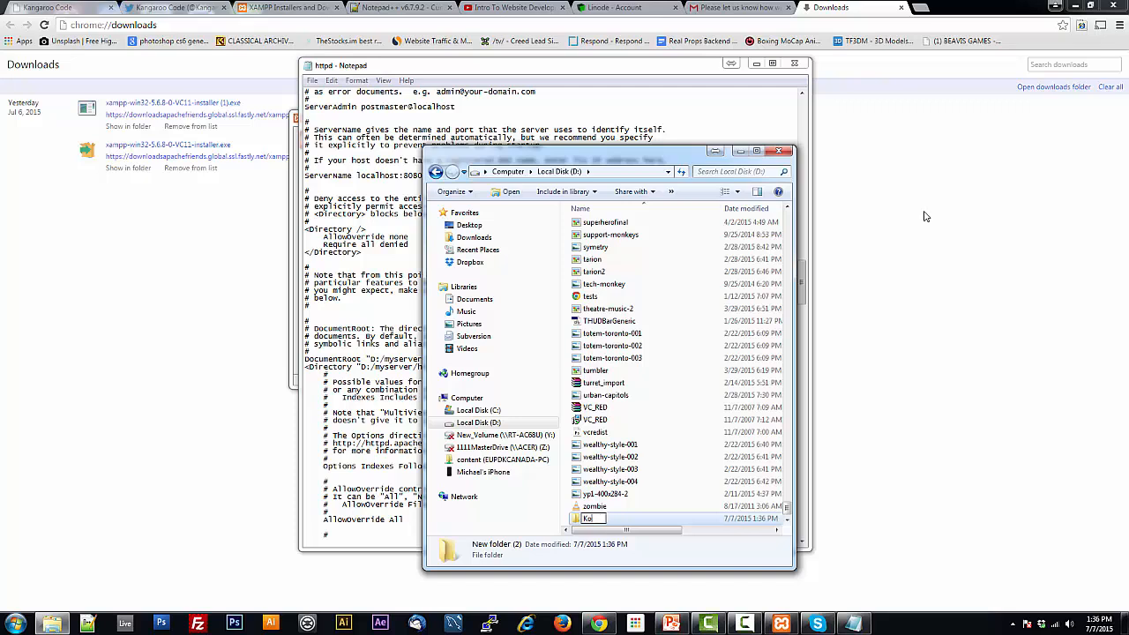
{"action": "type", "text": "angoProjects"}
{"action": "key", "text": "Return"}
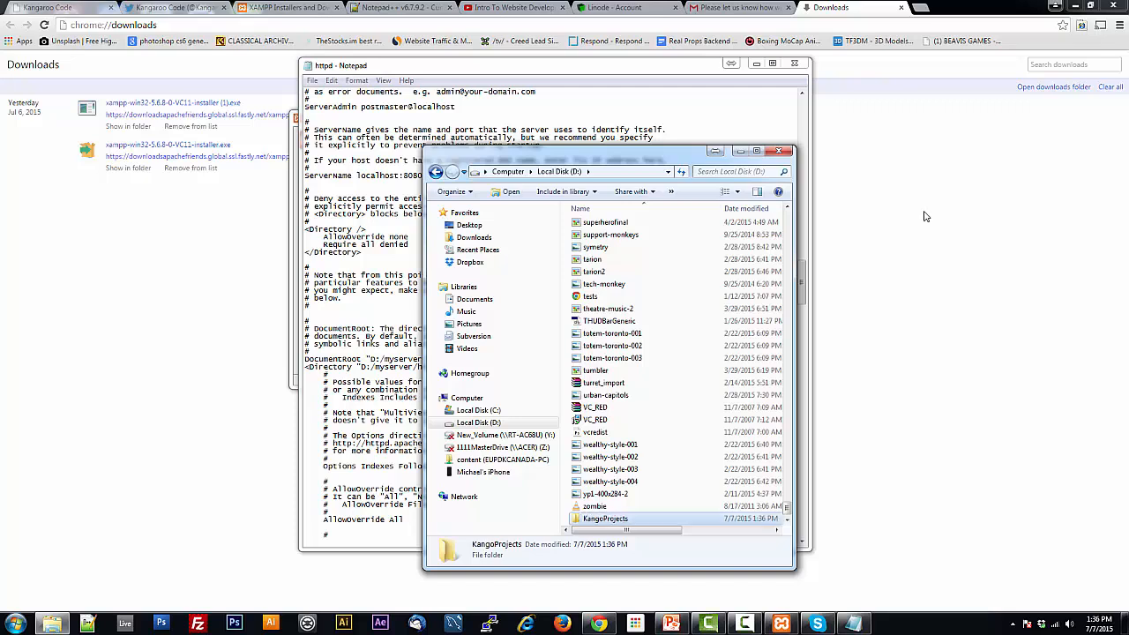
{"action": "double_click", "coordinate": [605, 519]}
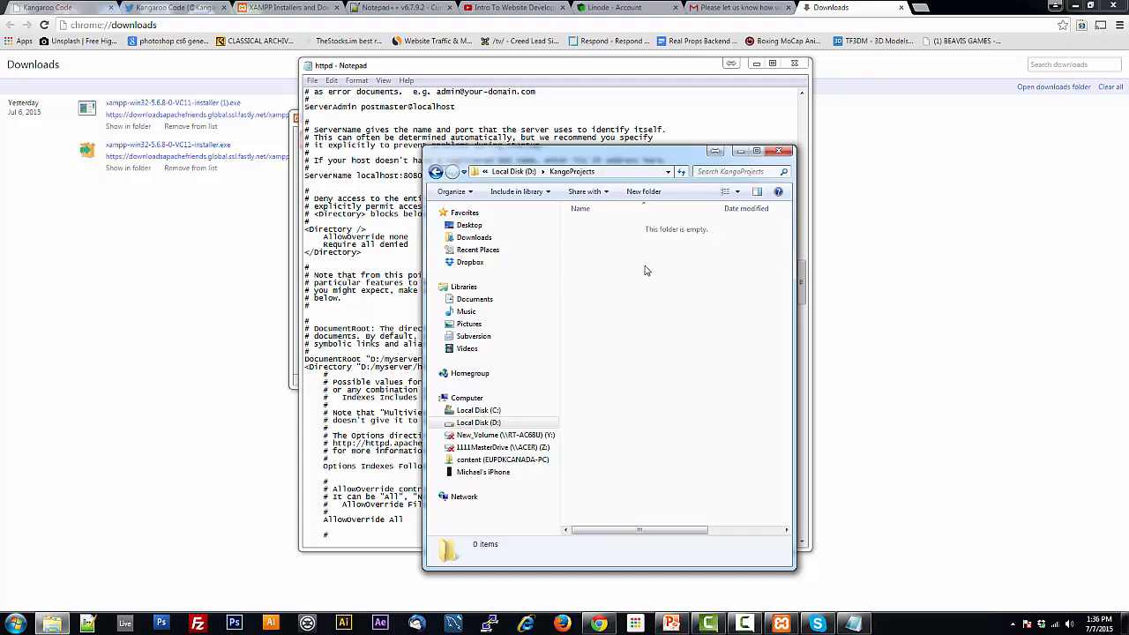
- Change the DocumentRoot path in httpd.conf to "D:/KangoProjects"
{"action": "left_click", "coordinate": [376, 341]}
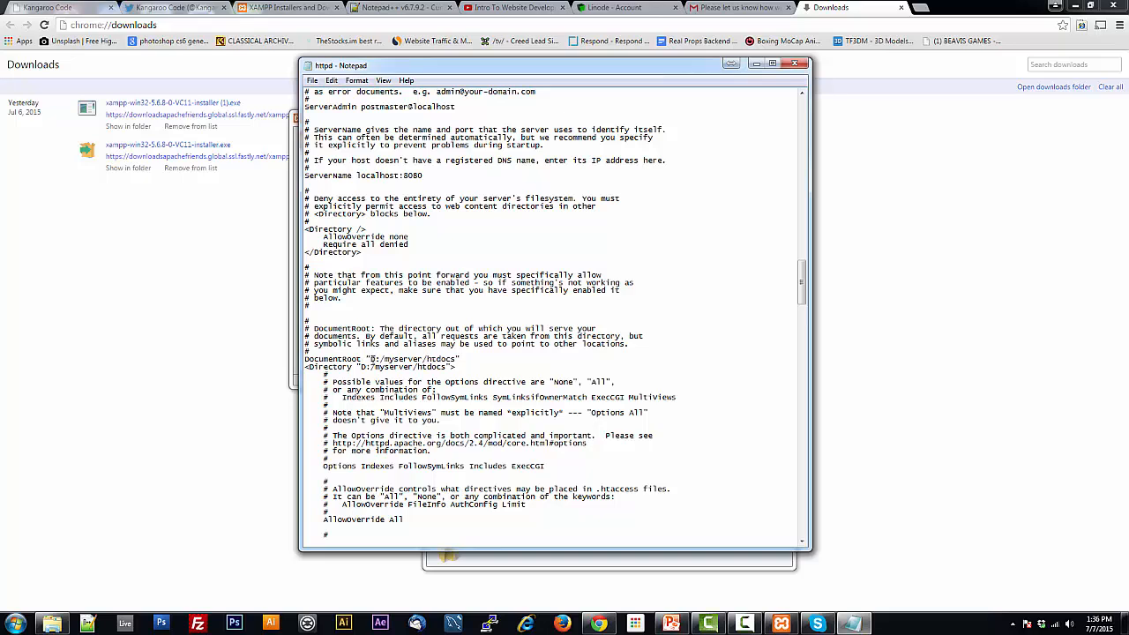
{"action": "left_click_drag", "start_coordinate": [371, 359], "coordinate": [457, 359]}
{"action": "type", "text": "KangoProjects"}
{"action": "mouse_move", "coordinate": [575, 64]}
{"action": "left_mouse_down"}
{"action": "mouse_move", "coordinate": [580, 123]}
{"action": "mouse_move", "coordinate": [563, 202]}
{"action": "mouse_move", "coordinate": [570, 53]}
{"action": "left_mouse_up"}
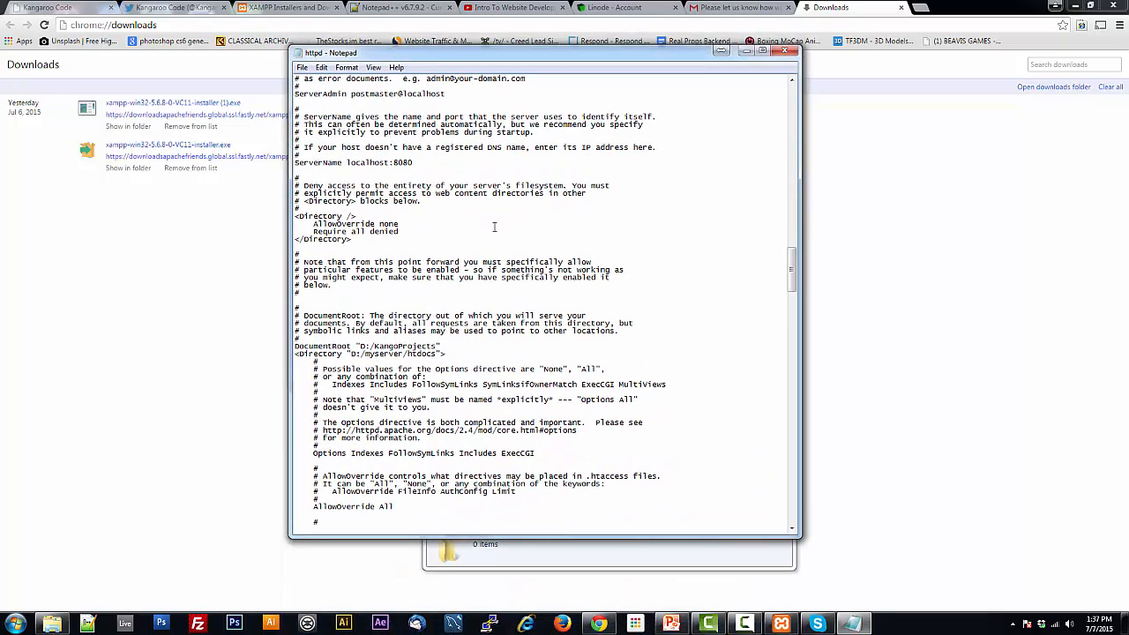
- Set the Directory path below DocumentRoot to "D:/KangoProjects", and save and close httpd.conf
{"action": "left_click_drag", "start_coordinate": [365, 353], "coordinate": [438, 354]}
{"action": "type", "text": "KangoPorj"}
{"action": "key", "text": "BackSpace"}
{"action": "key", "text": "BackSpace"}
{"action": "key", "text": "BackSpace"}
{"action": "type", "text": "rojects"}
{"action": "left_click", "coordinate": [302, 67]}
{"action": "left_click", "coordinate": [316, 107]}
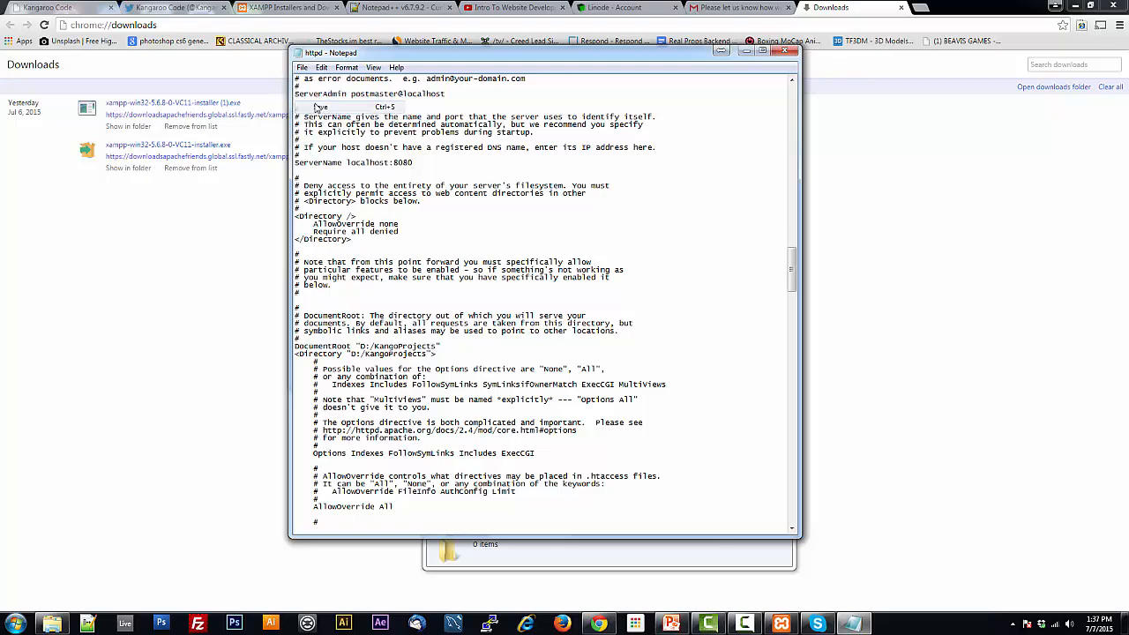
{"action": "left_click", "coordinate": [783, 50]}
- Start the Apache module in the XAMPP Control Panel and move its window aside from the browser's address
{"action": "left_click", "coordinate": [507, 133]}
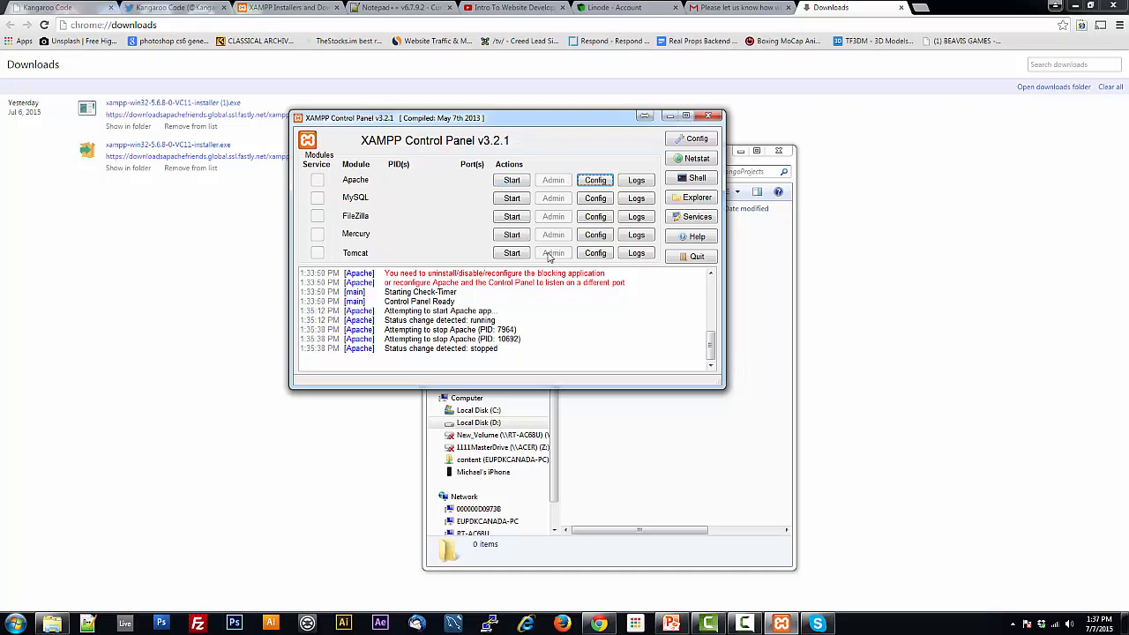
{"action": "left_click", "coordinate": [506, 182]}
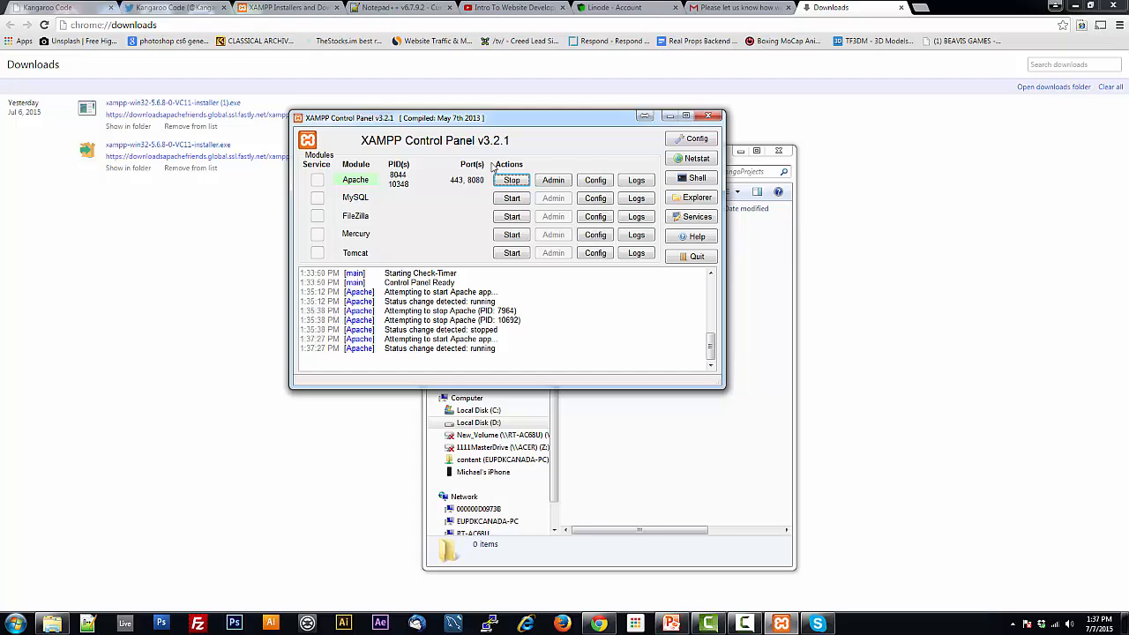
{"action": "left_click_drag", "start_coordinate": [479, 124], "coordinate": [704, 117]}
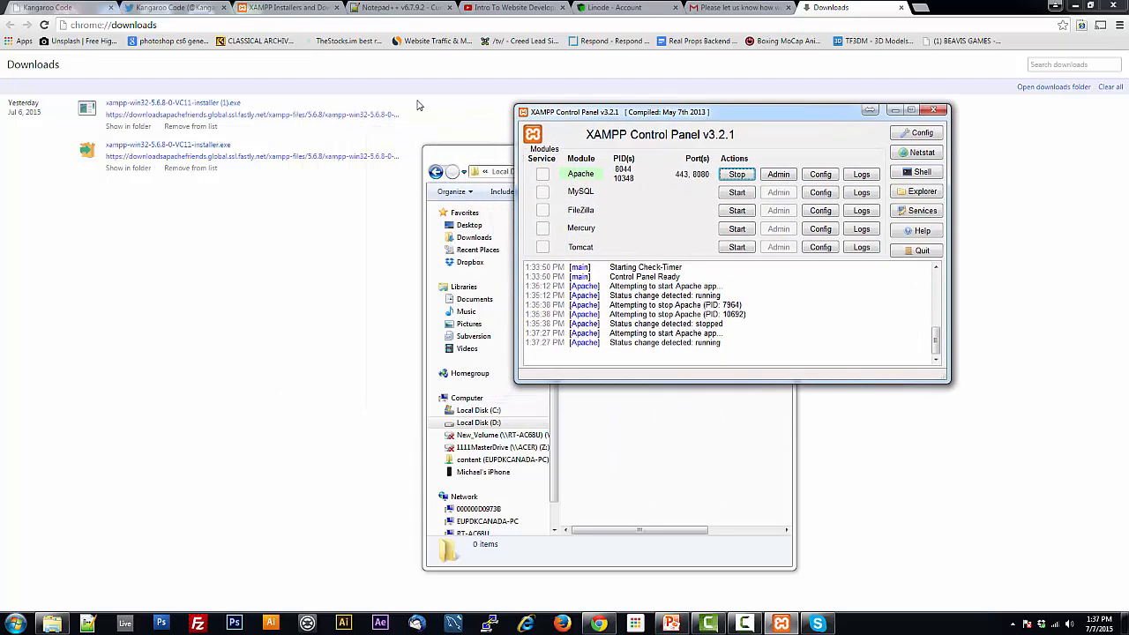
- Load localhost:8080 in Chrome and check the directory index that Apache serves
{"action": "left_click", "coordinate": [279, 25]}
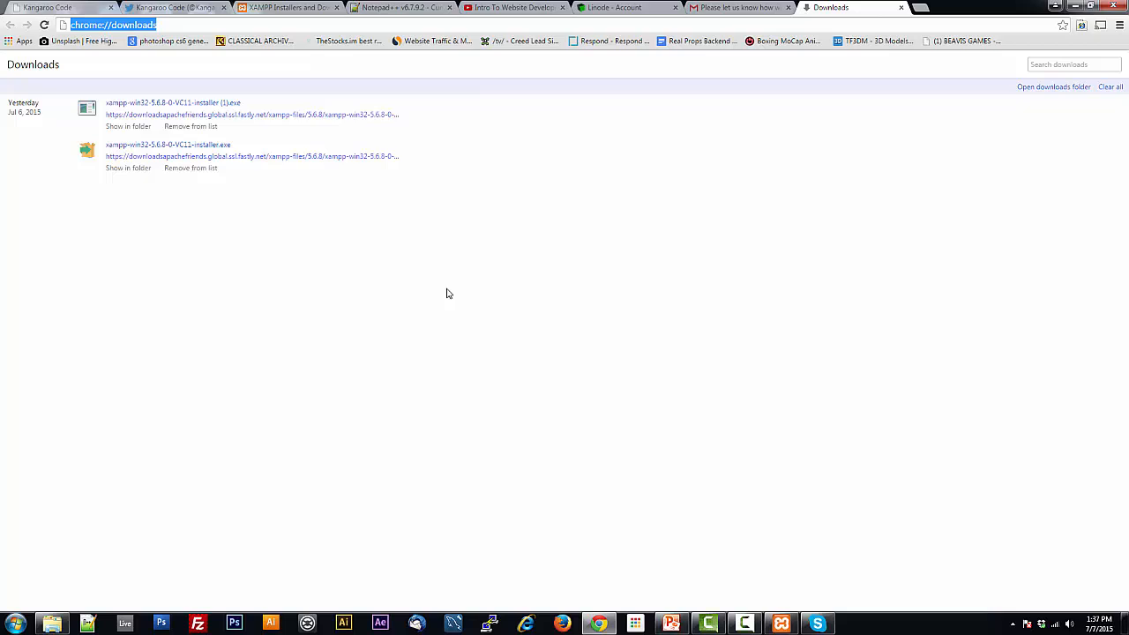
{"action": "type", "text": "localhost"}
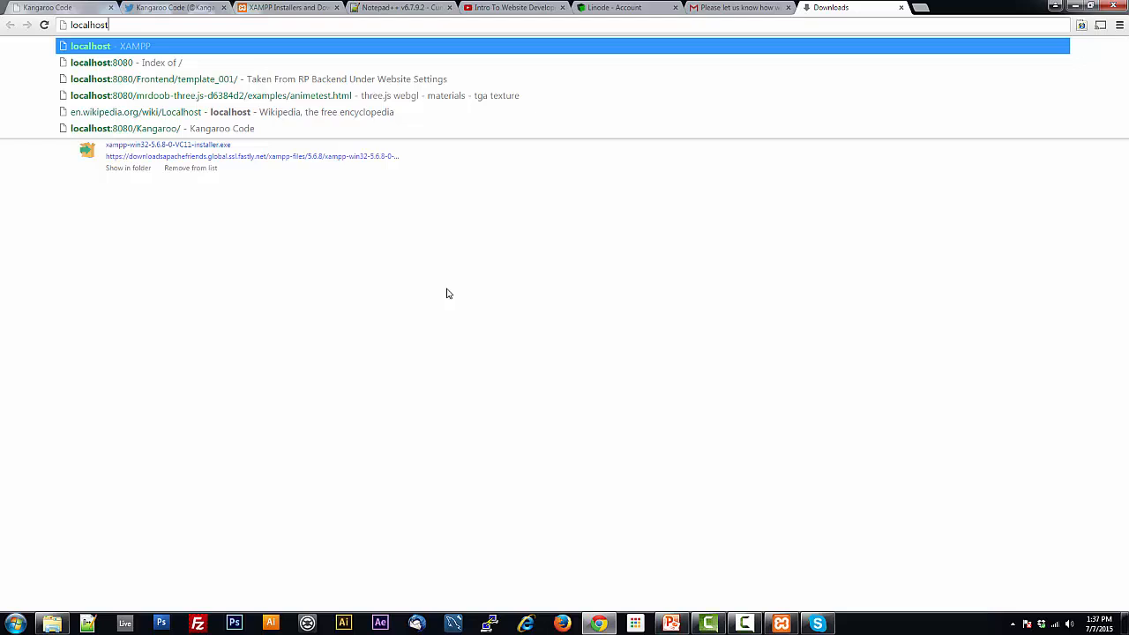
{"action": "type", "text": ":"}
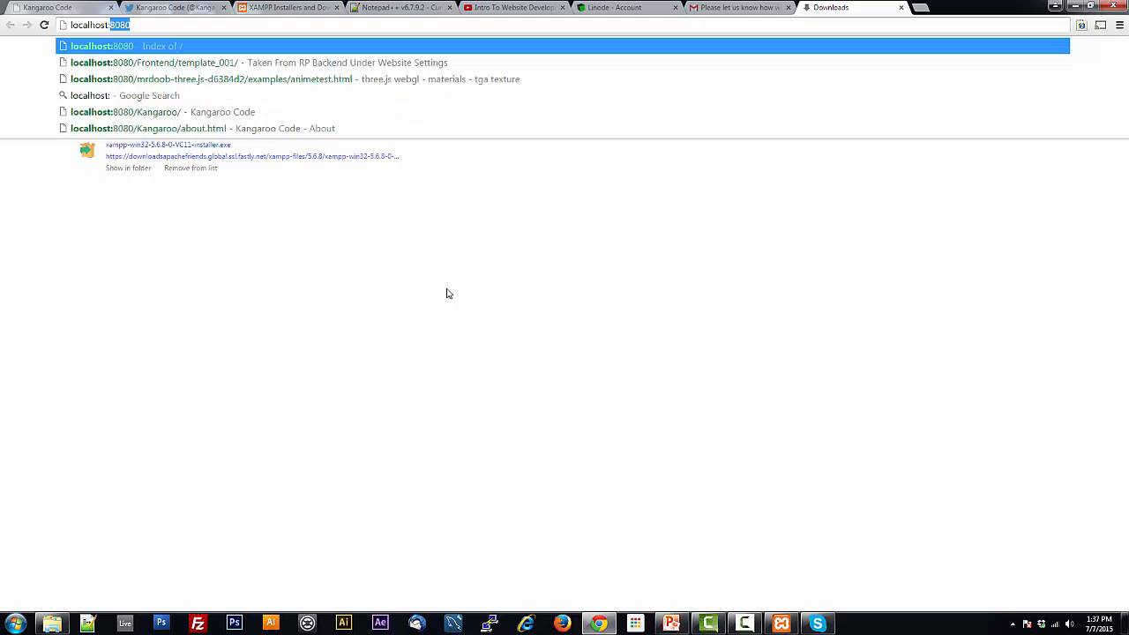
{"action": "type", "text": "8080"}
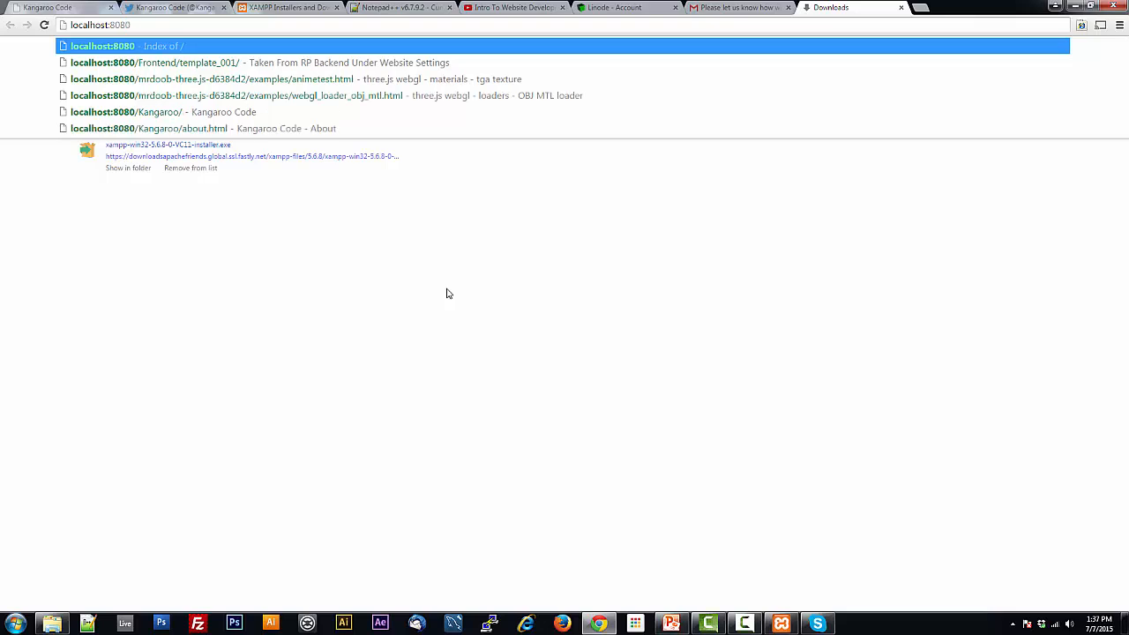
{"action": "key", "text": "Return"}
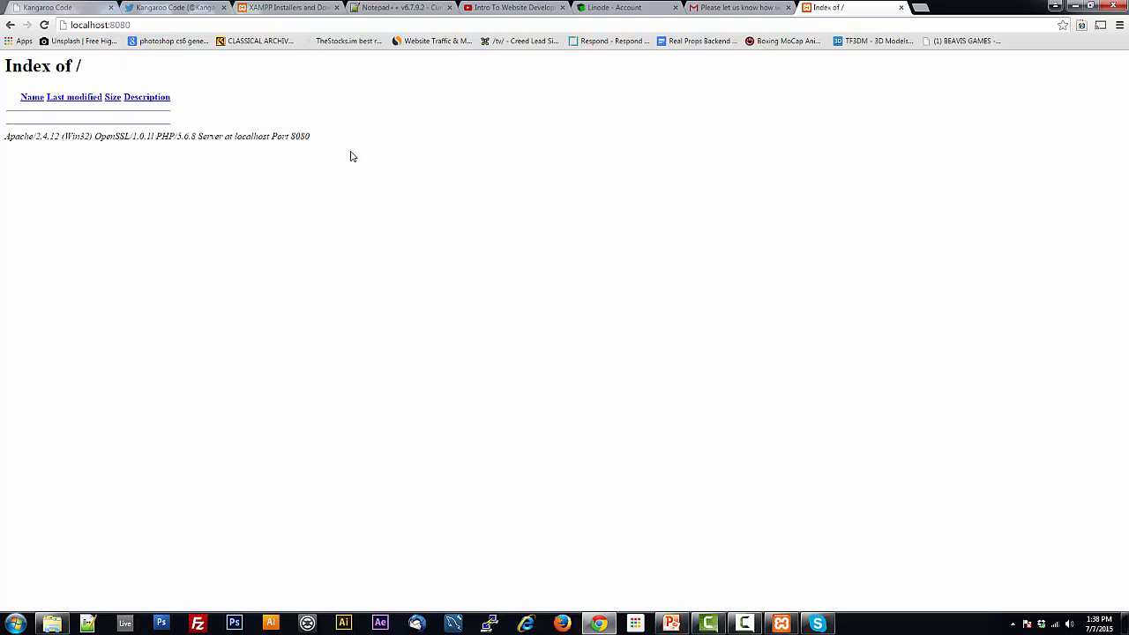
{"action": "left_click_drag", "start_coordinate": [29, 118], "coordinate": [139, 126]}
- Create a folder named Project_001 inside D:\KangoProjects in Windows Explorer
{"action": "left_click", "coordinate": [51, 623]}
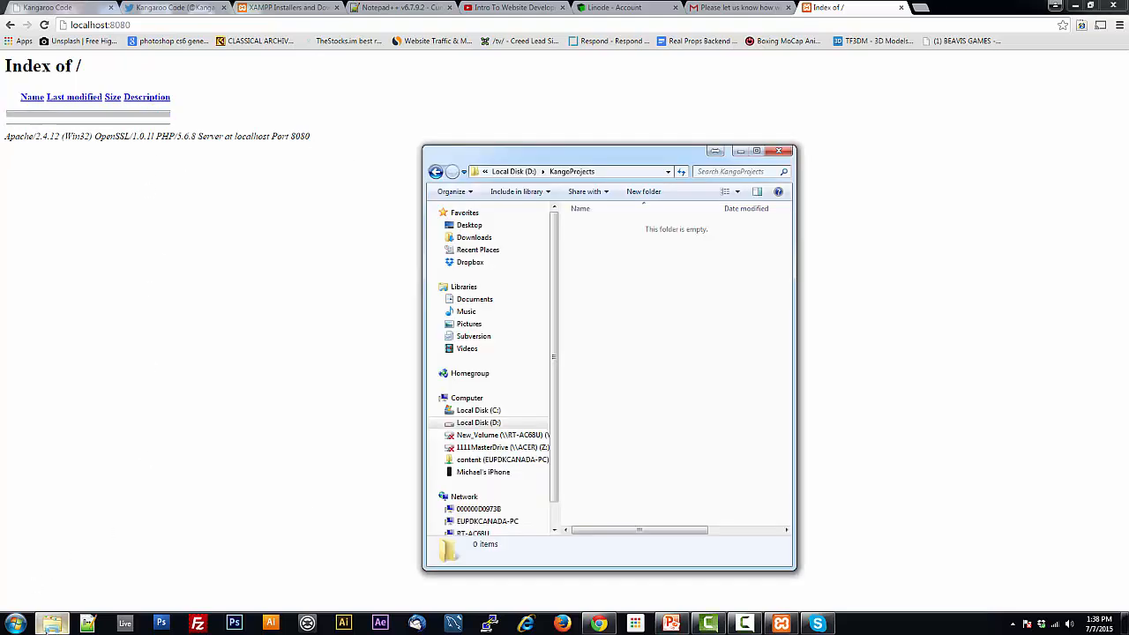
{"action": "right_click", "coordinate": [591, 243]}
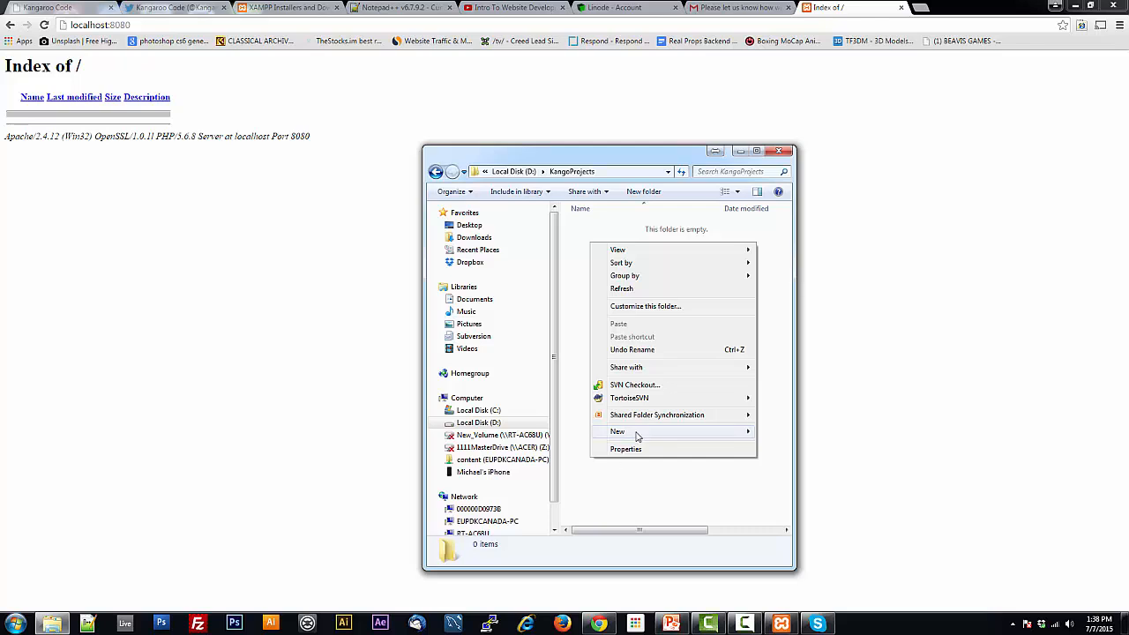
{"action": "mouse_move", "coordinate": [637, 436]}
{"action": "left_click", "coordinate": [783, 207]}
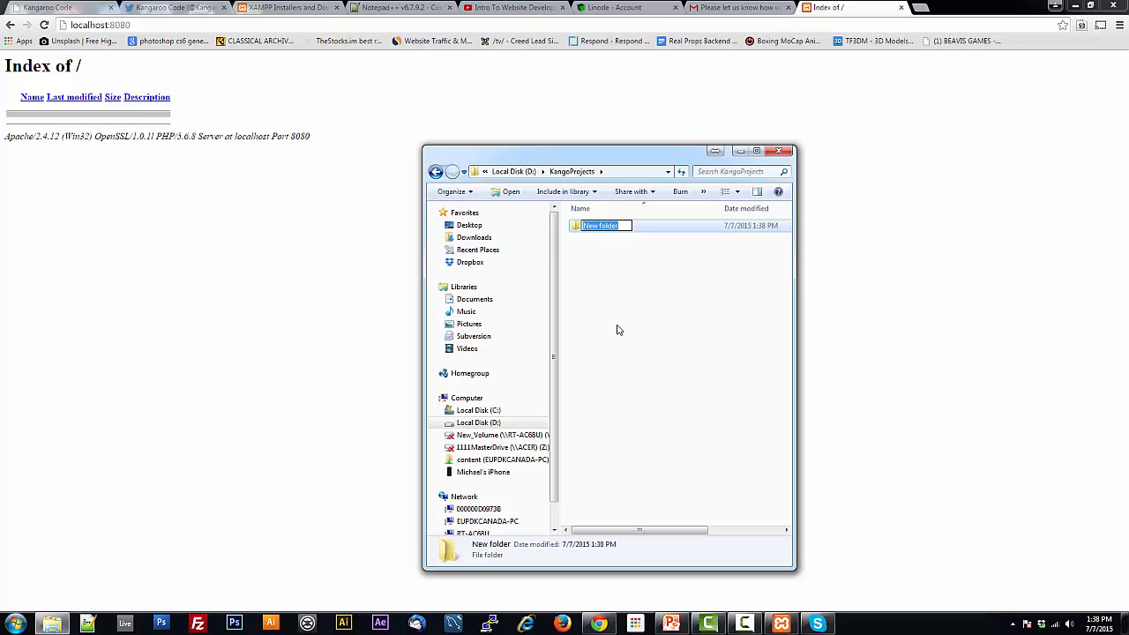
{"action": "type", "text": "Project_001"}
{"action": "key", "text": "Return"}
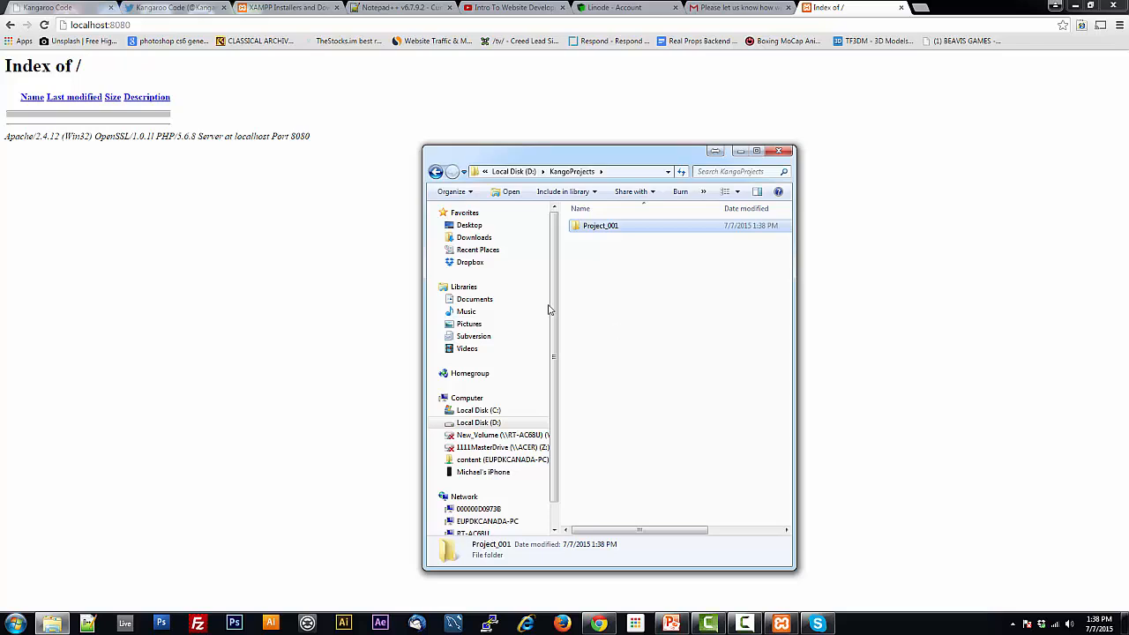
- Reload the localhost:8080 index in Chrome and open the Project_001 directory from it
{"action": "left_click", "coordinate": [77, 279]}
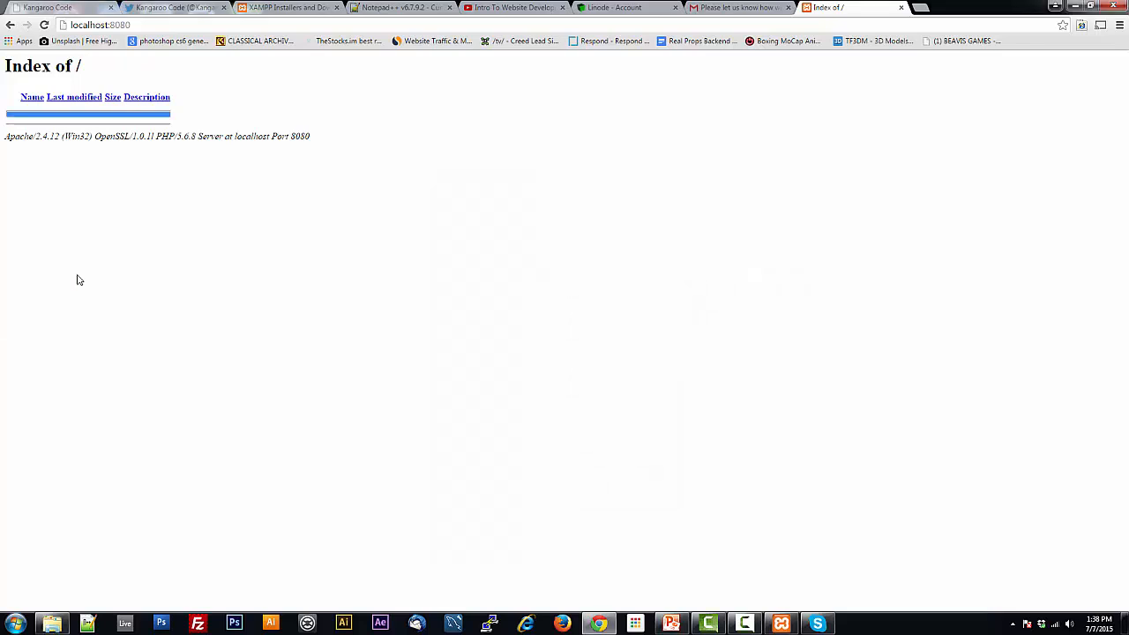
{"action": "left_click", "coordinate": [44, 26]}
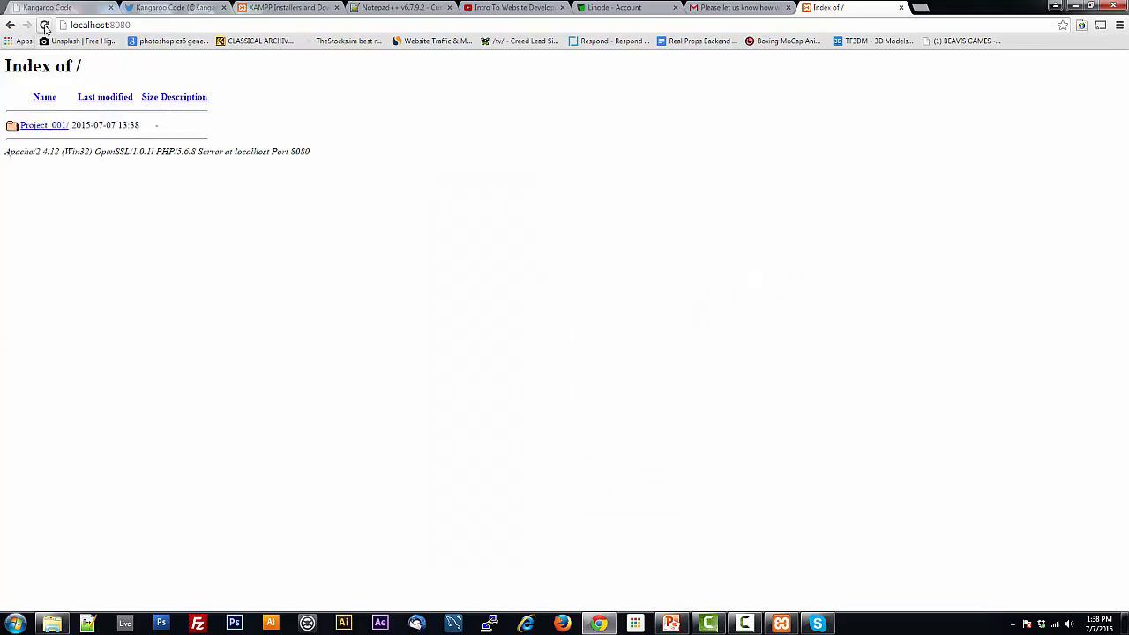
{"action": "left_click", "coordinate": [39, 131]}
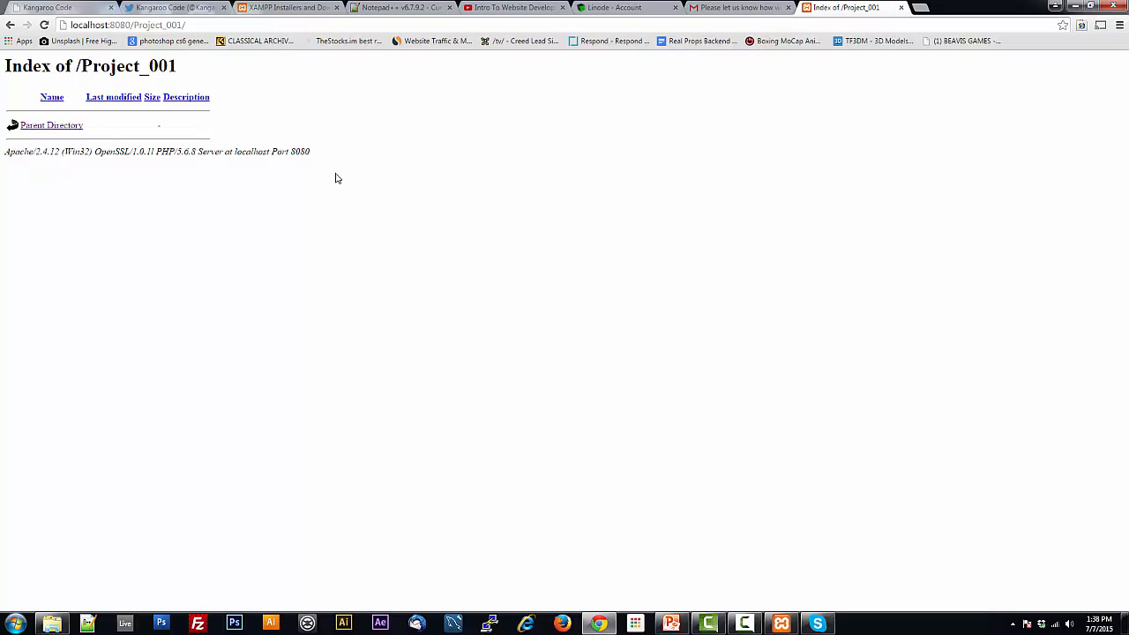
- View the Notepad++ download page, switch to Notepad++ and enter opening and closing html tags in the blank document
{"action": "left_click", "coordinate": [385, 7]}
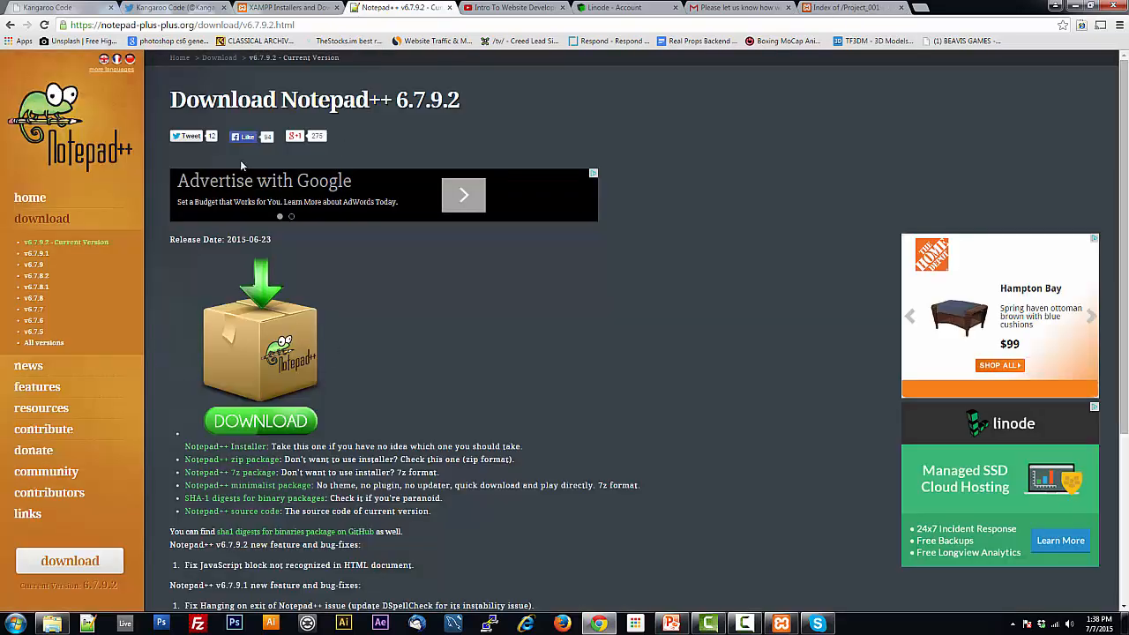
{"action": "left_click", "coordinate": [87, 623]}
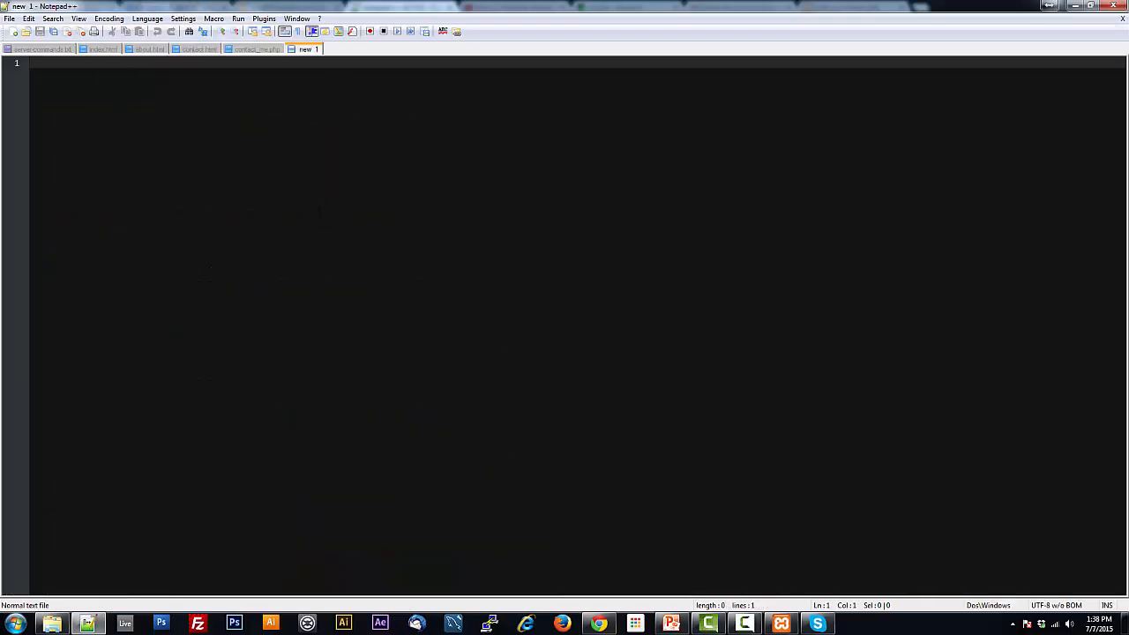
{"action": "type", "text": "<html"}
{"action": "type", "text": ">"}
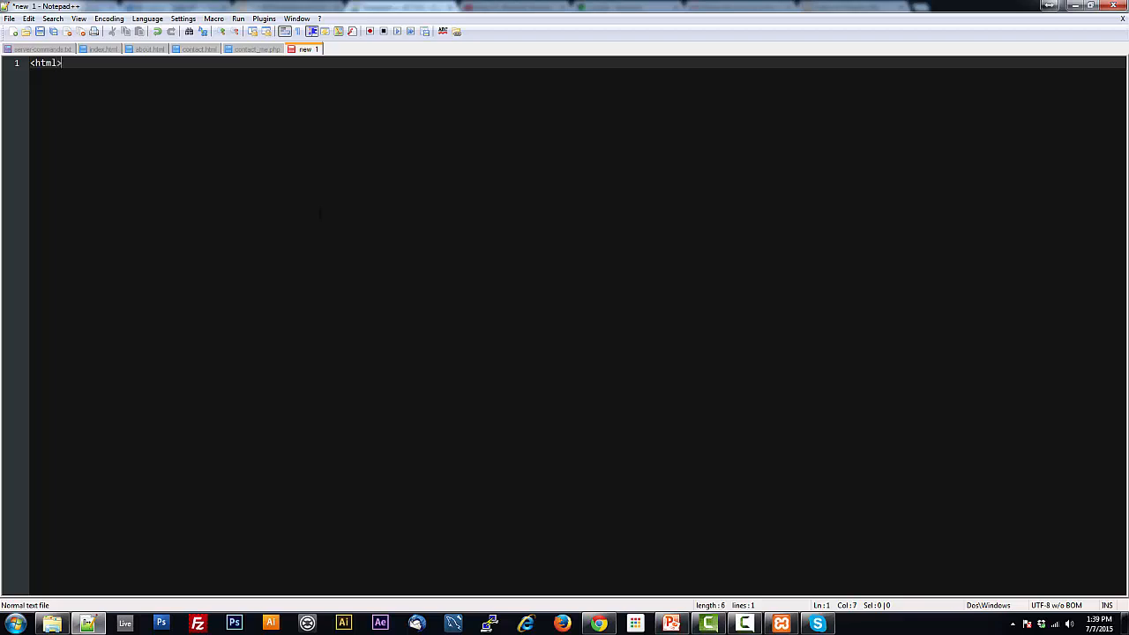
{"action": "key", "text": "Return"}
{"action": "type", "text": "</"}
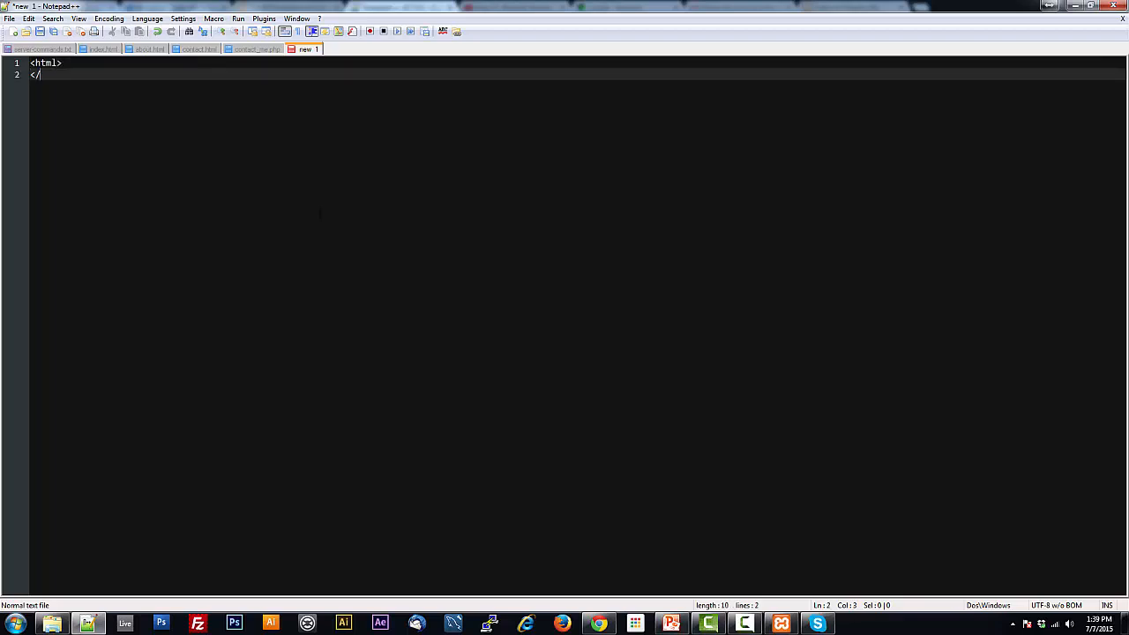
{"action": "type", "text": "html>"}
{"action": "key", "text": "Return"}
- Add an empty head element inside the html tags
{"action": "key", "text": "Up"}
{"action": "key", "text": "Return"}
{"action": "key", "text": "Up"}
{"action": "type", "text": "<head>"}
{"action": "key", "text": "Return"}
{"action": "type", "text": "<"}
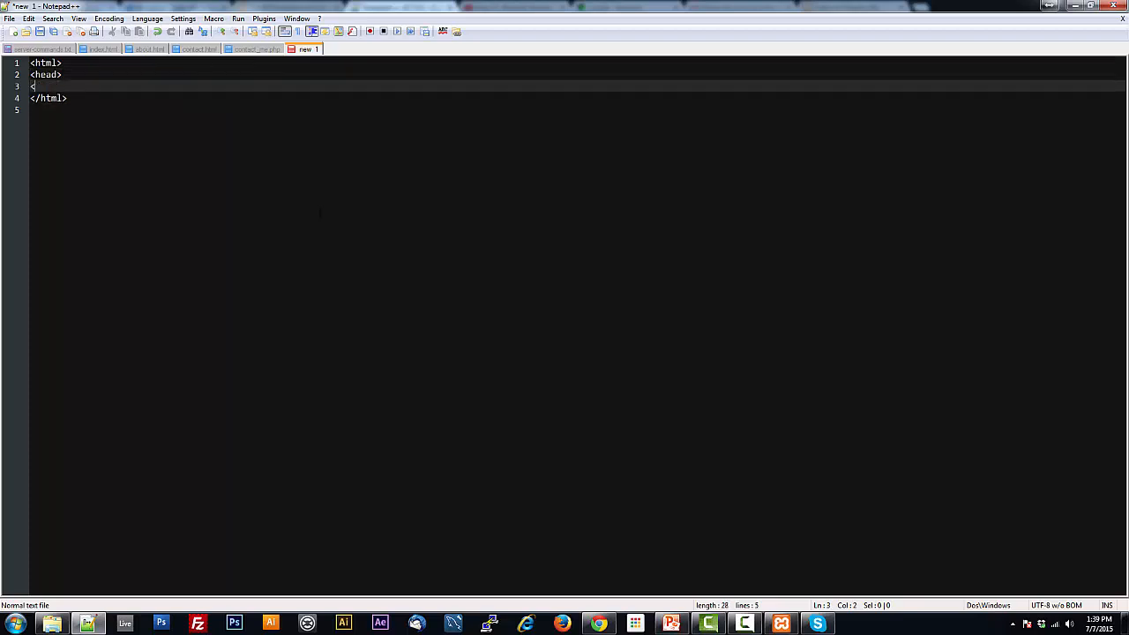
{"action": "type", "text": "/head>"}
{"action": "key", "text": "Return"}
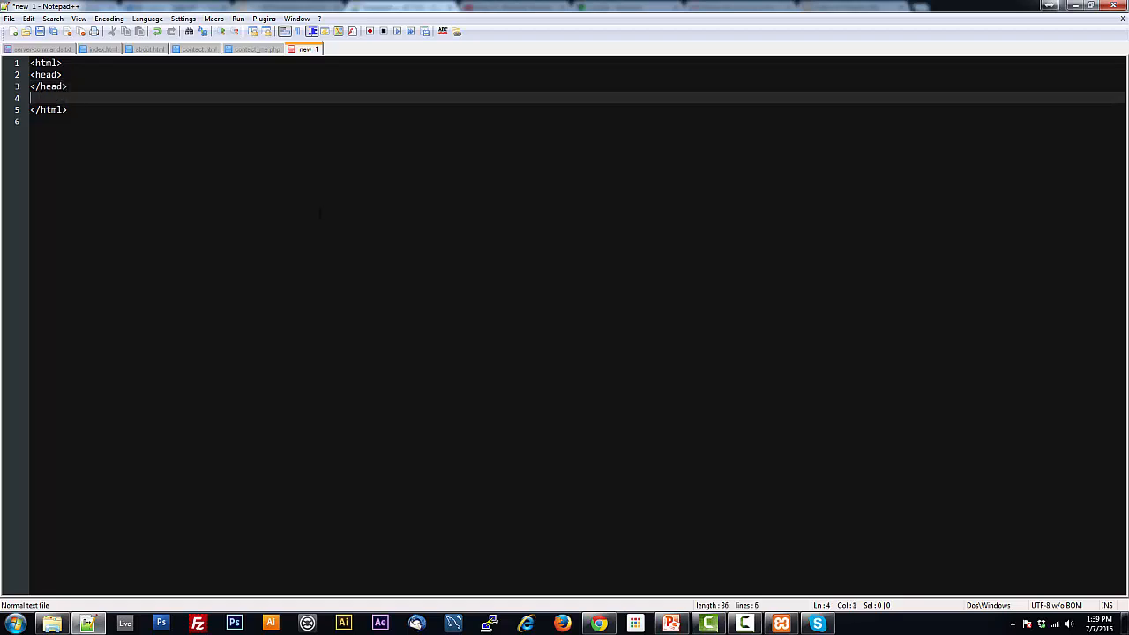
- Add opening and closing body tags below the head element
{"action": "type", "text": "<body>"}
{"action": "key", "text": "Return"}
{"action": "type", "text": "<h"}
{"action": "key", "text": "BackSpace"}
{"action": "type", "text": "/"}
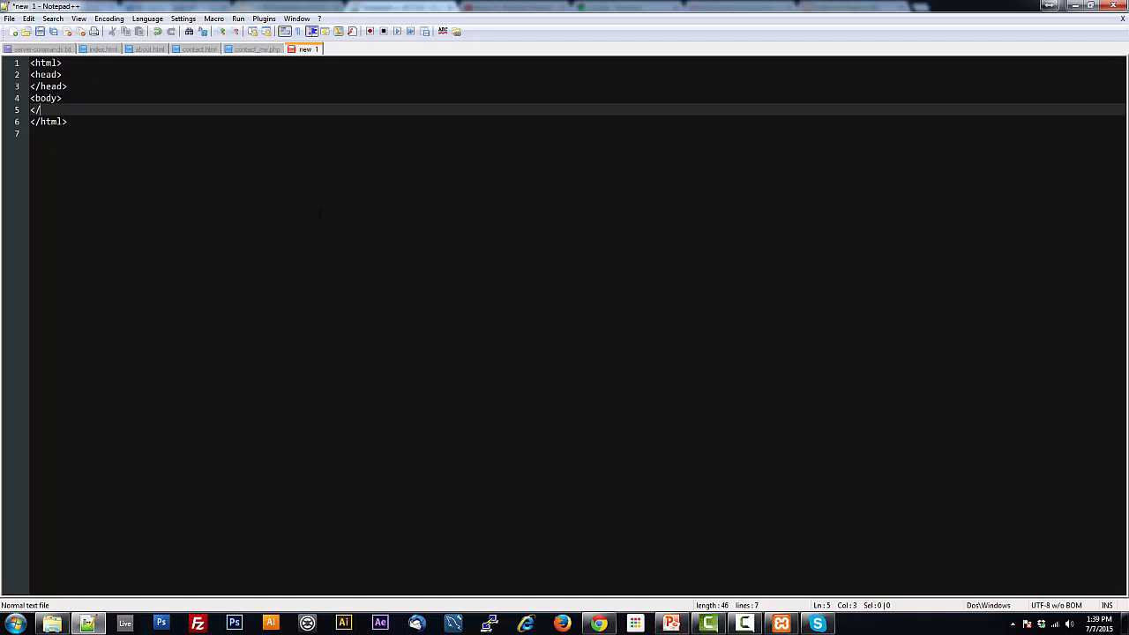
{"action": "type", "text": "body>"}
- Insert the paragraph <p>Hello World</p> between the body tags
{"action": "key", "text": "Up"}
{"action": "key", "text": "Return"}
{"action": "type", "text": "<p>Hello"}
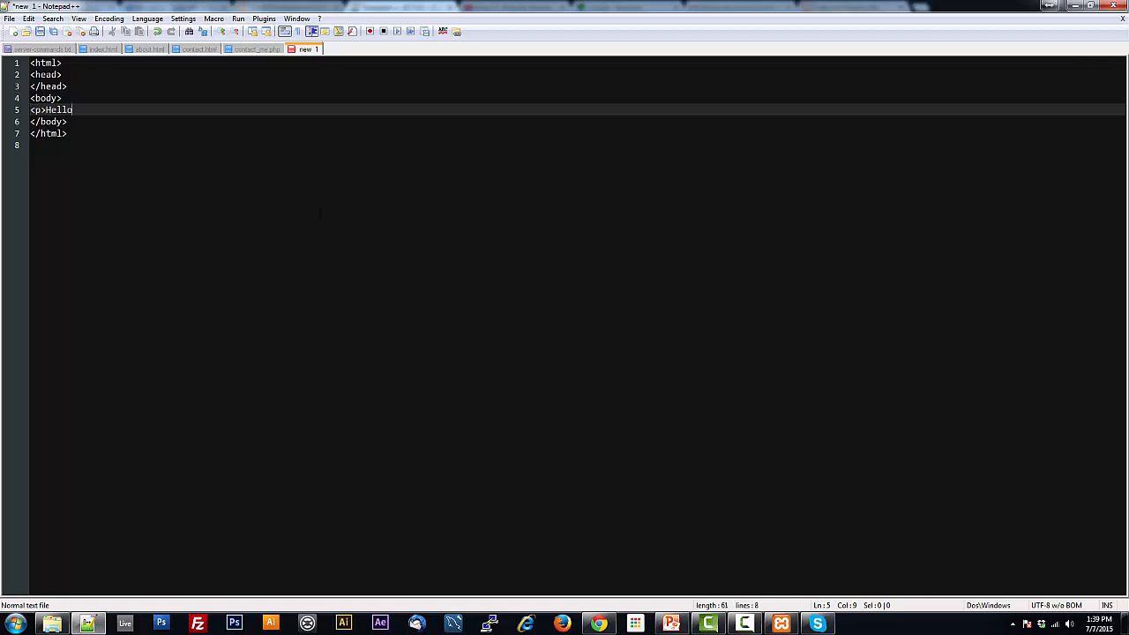
{"action": "type", "text": " World</p>"}
- Start saving the document under a new name and browse to the D:\KangoProjects\Project_001 folder as its destination
{"action": "left_click", "coordinate": [9, 18]}
{"action": "left_click", "coordinate": [62, 97]}
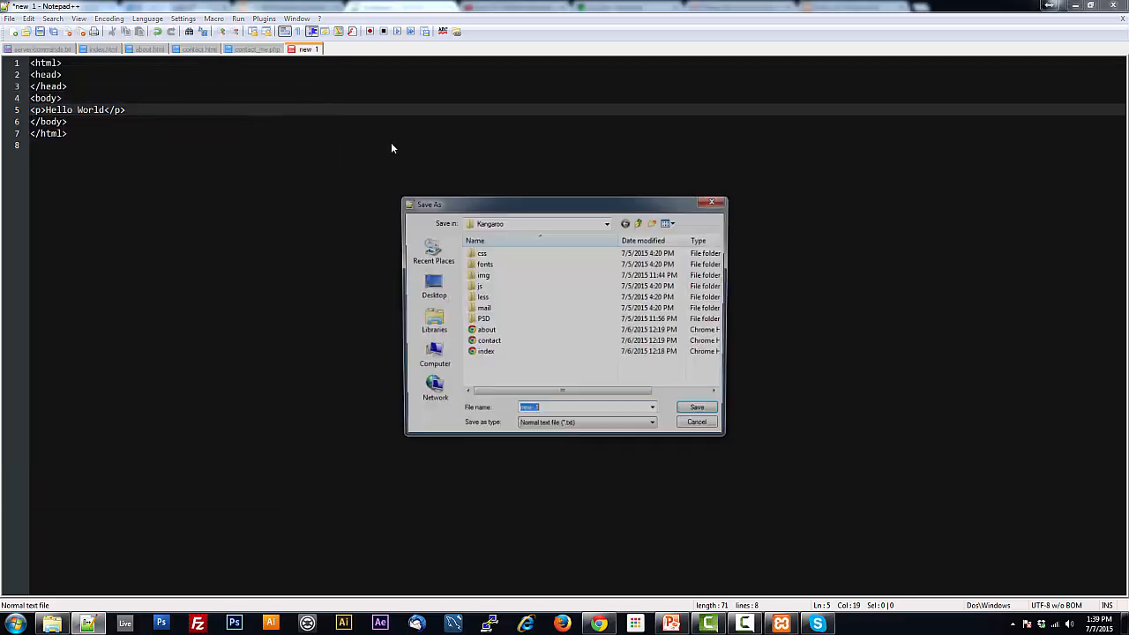
{"action": "left_click", "coordinate": [502, 222]}
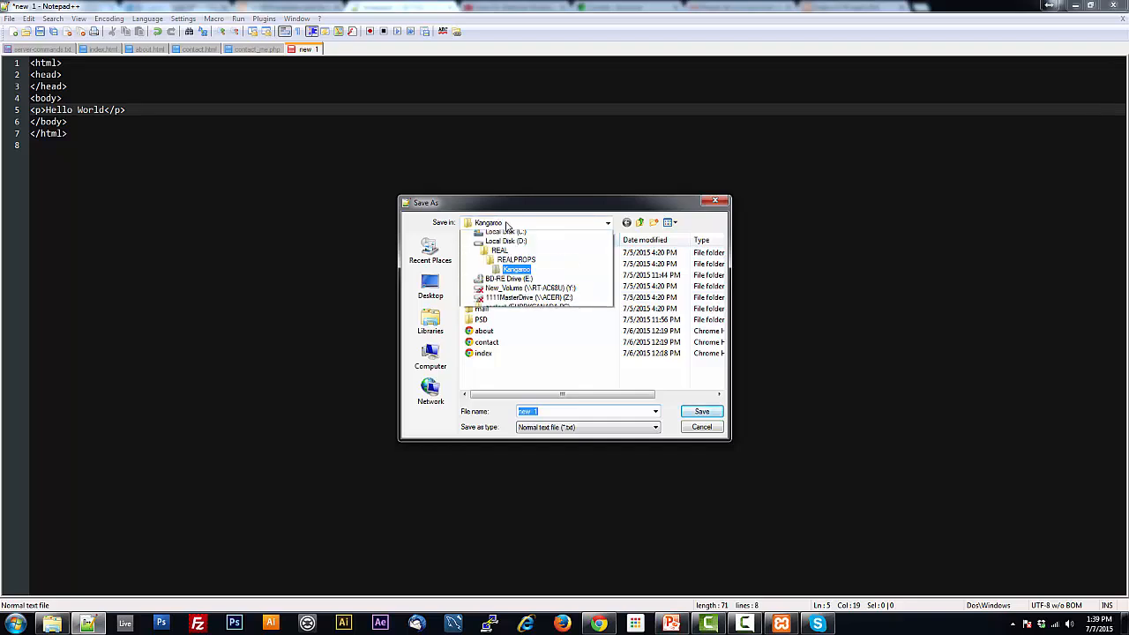
{"action": "left_click", "coordinate": [506, 312]}
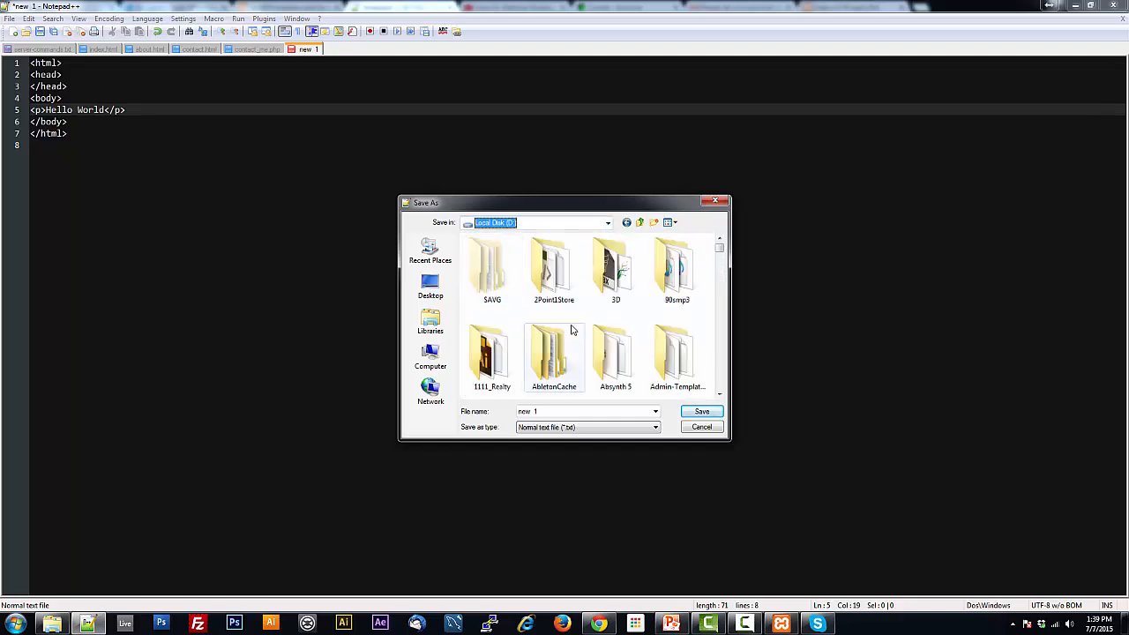
{"action": "scroll", "coordinate": [568, 321], "scroll_direction": "down", "scroll_amount": 5}
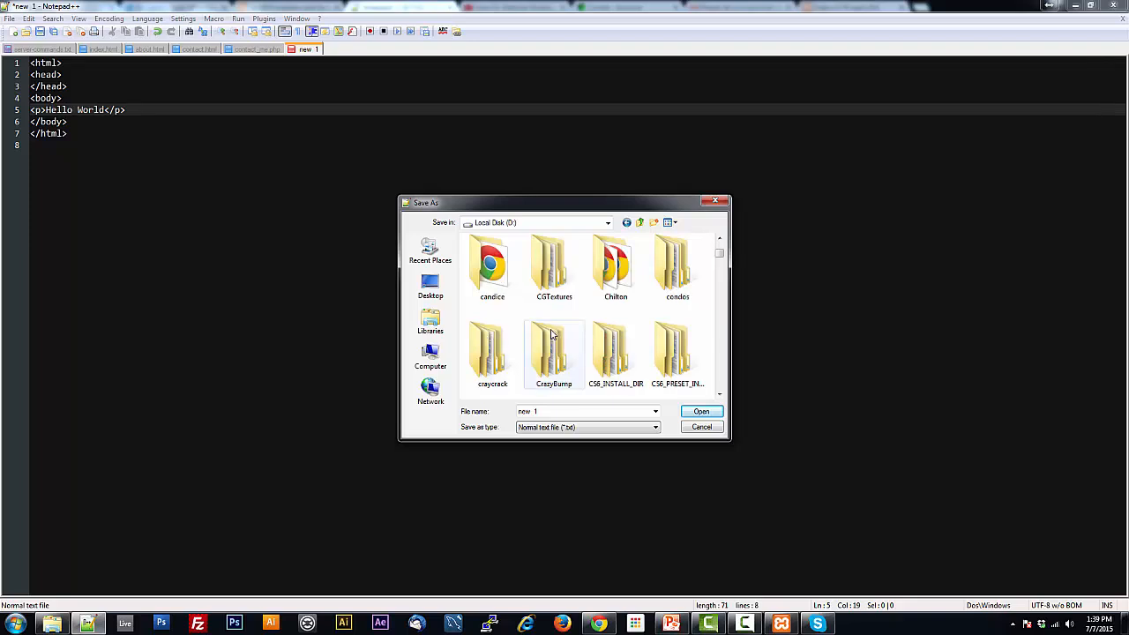
{"action": "scroll", "coordinate": [556, 331], "scroll_direction": "down", "scroll_amount": 4}
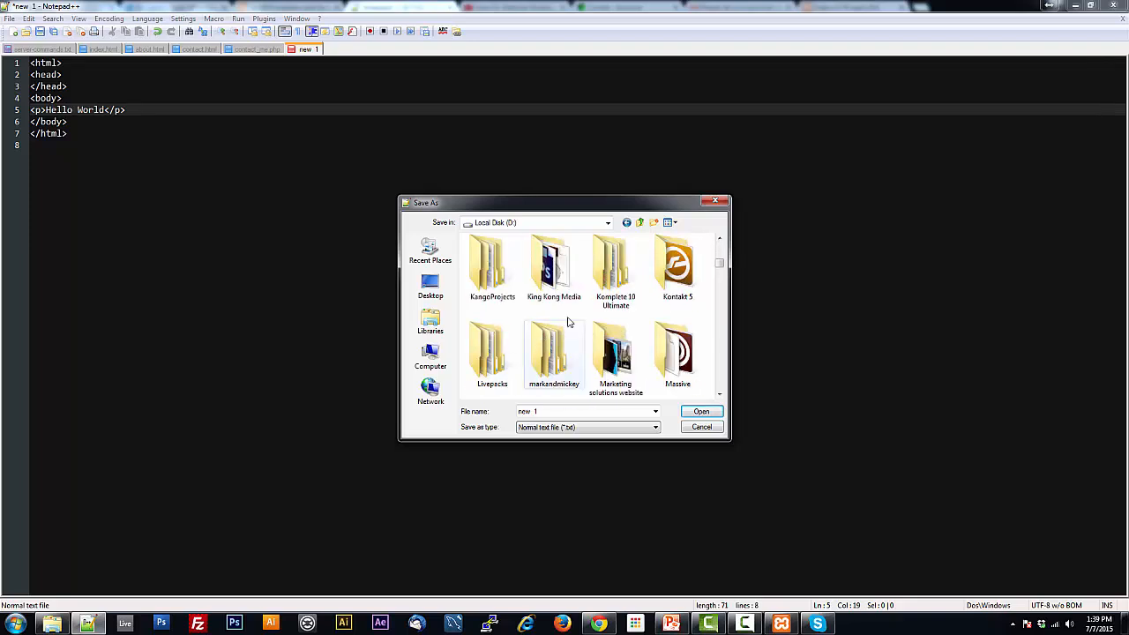
{"action": "double_click", "coordinate": [490, 274]}
{"action": "double_click", "coordinate": [487, 254]}
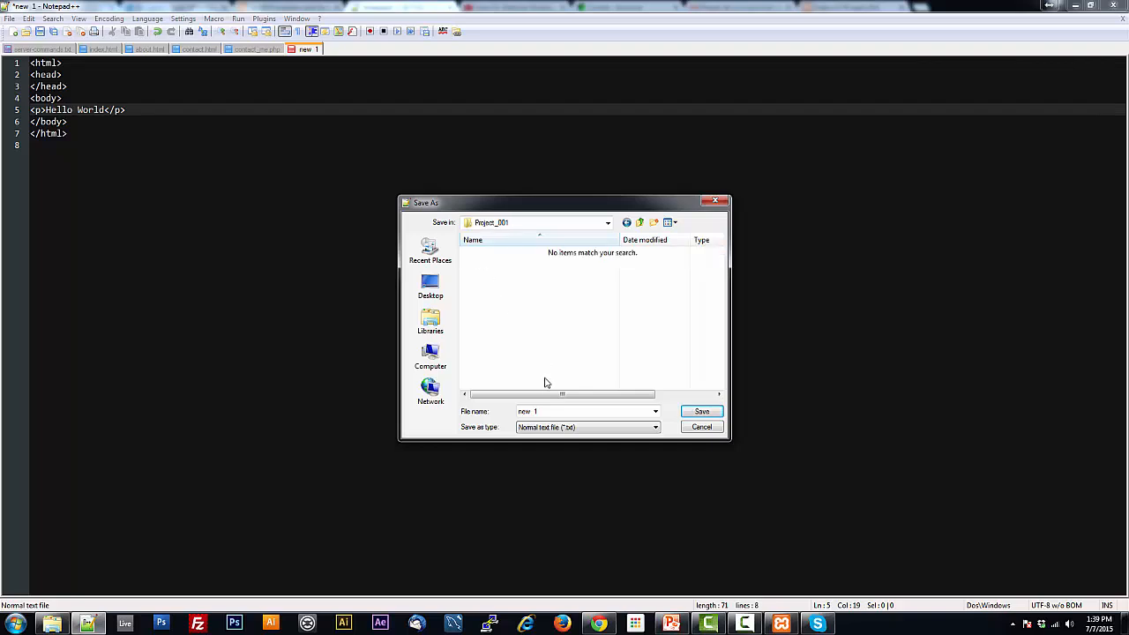
- Name the file index.html and save it in the Project_001 folder
{"action": "left_click", "coordinate": [557, 411]}
{"action": "key", "text": "BackSpace"}
{"action": "type", "text": "index.html"}
{"action": "key", "text": "Return"}
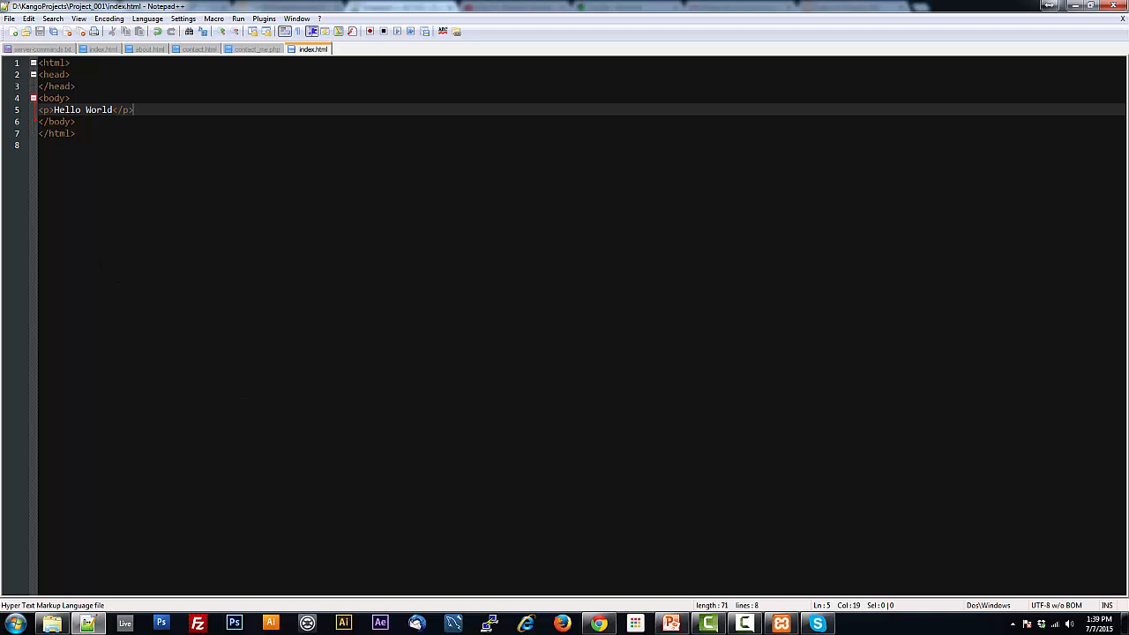
{"action": "left_click", "coordinate": [86, 132]}
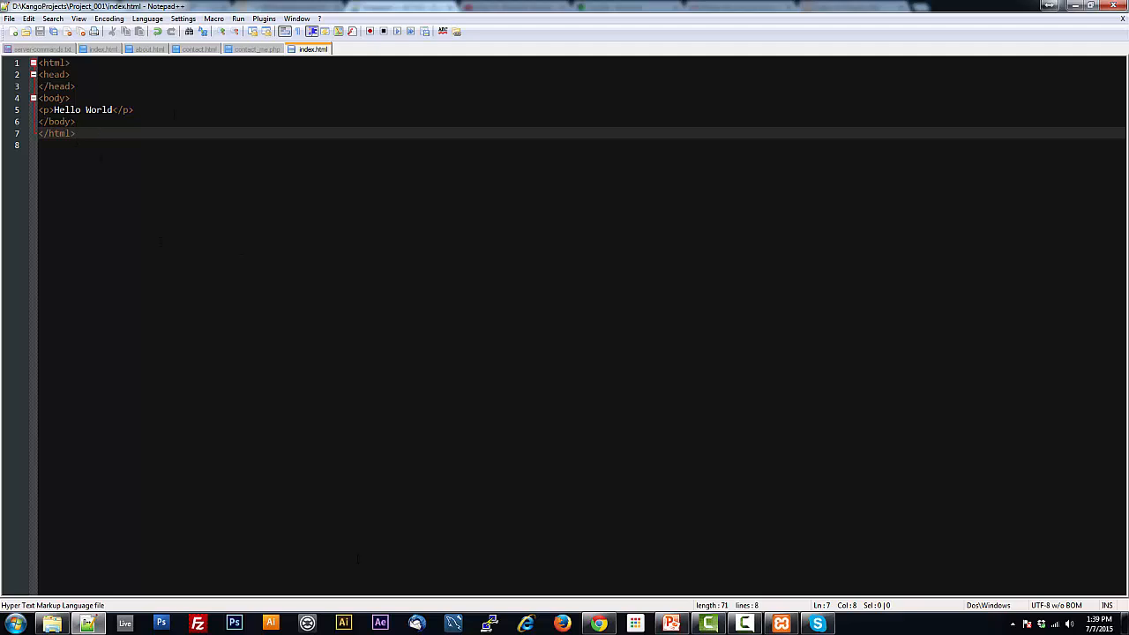
- Switch to Chrome, reload the localhost:8080/Project_001/ page and check the text it serves
{"action": "left_click", "coordinate": [598, 623]}
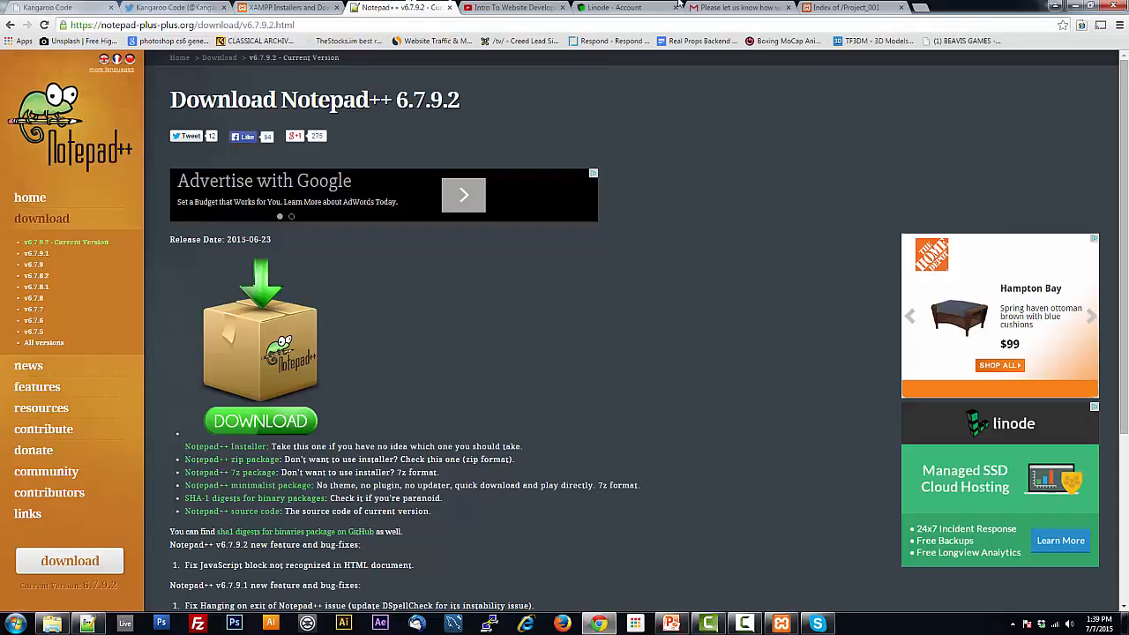
{"action": "left_click", "coordinate": [845, 7]}
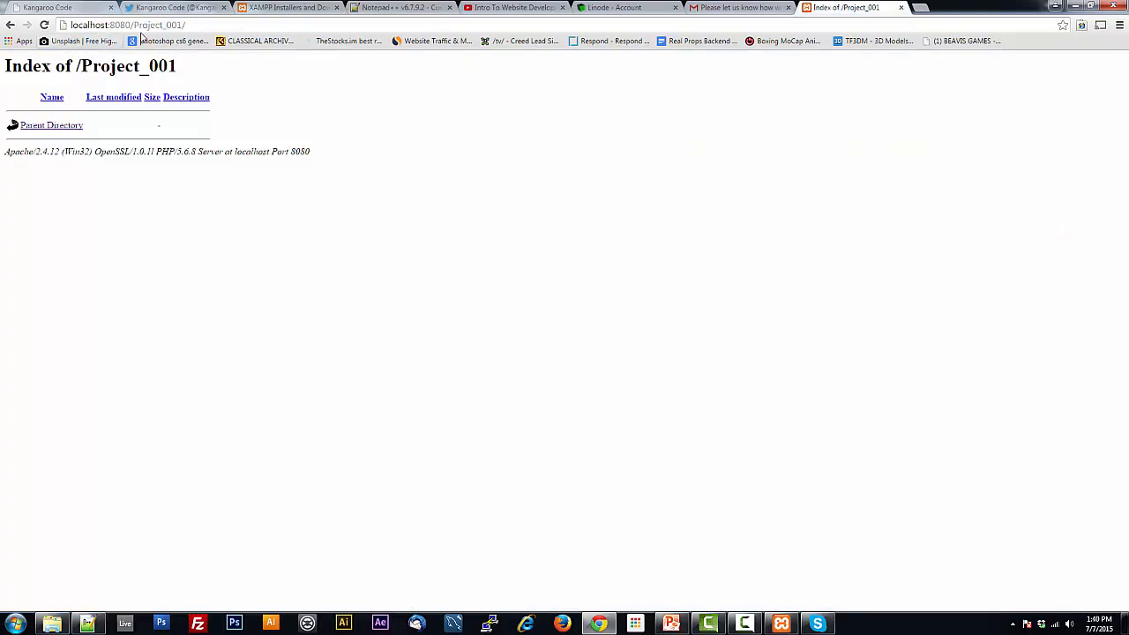
{"action": "left_click", "coordinate": [44, 25]}
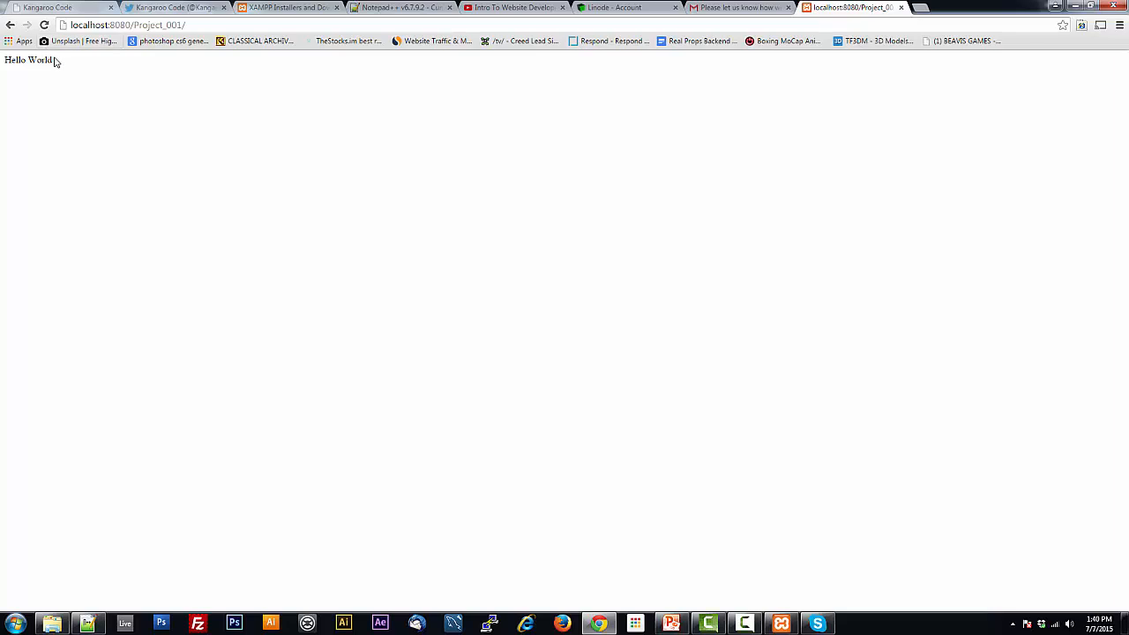
{"action": "left_click_drag", "start_coordinate": [55, 60], "coordinate": [3, 62]}
{"action": "left_click", "coordinate": [26, 77]}
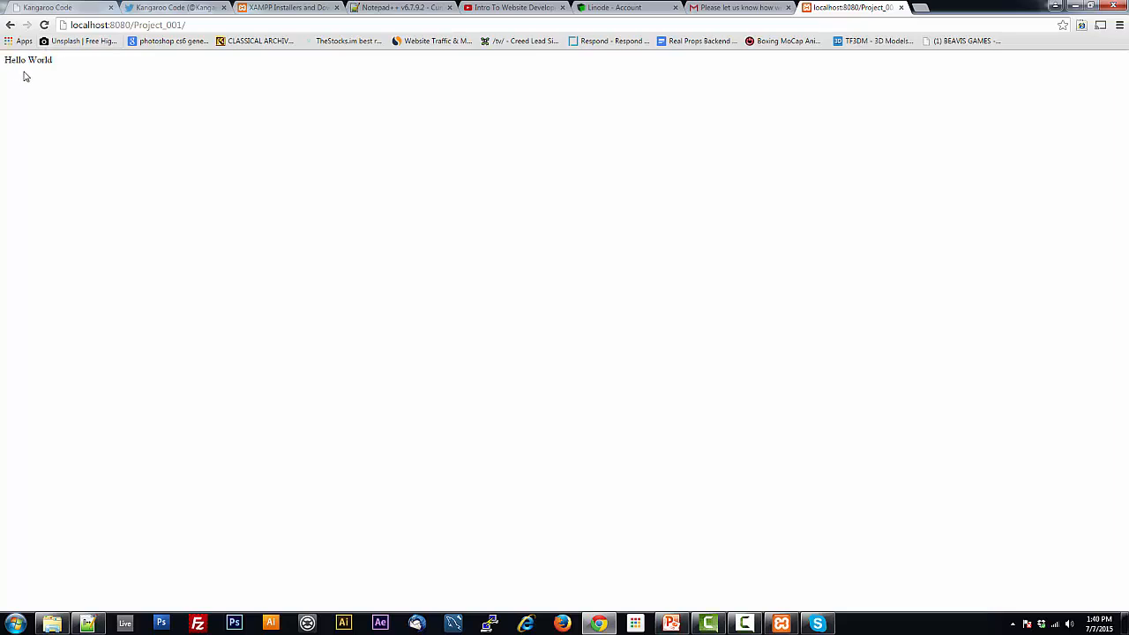